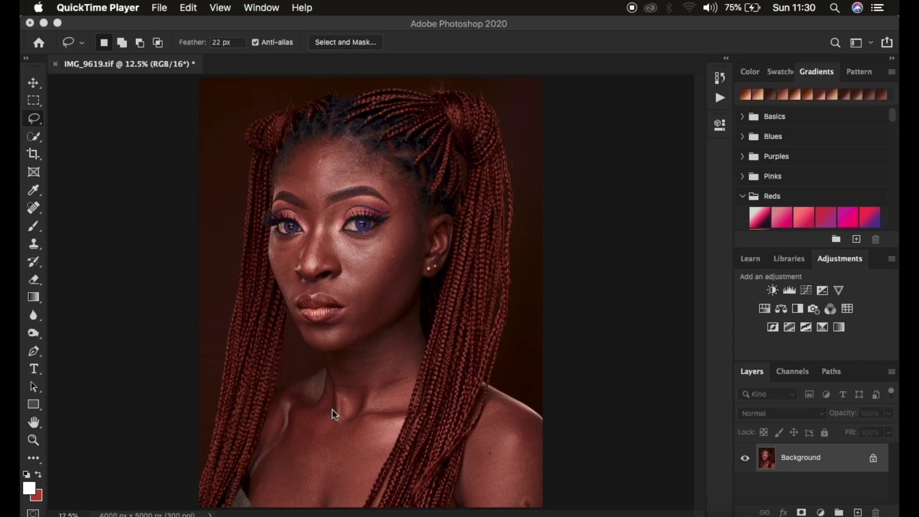
Step: Duplicate the Background layer and duplicate that copy once more, giving two copies above the original
click(823, 463)
key(super+j)
key(super+j)
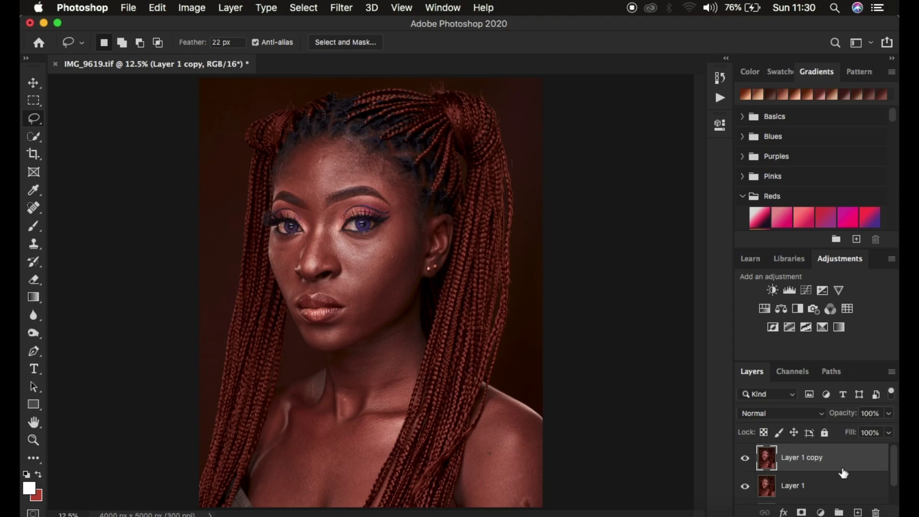
Step: Rename the lower layer copy as "low freq" and the upper one as "high freq"
double_click(794, 486)
text(low fr)
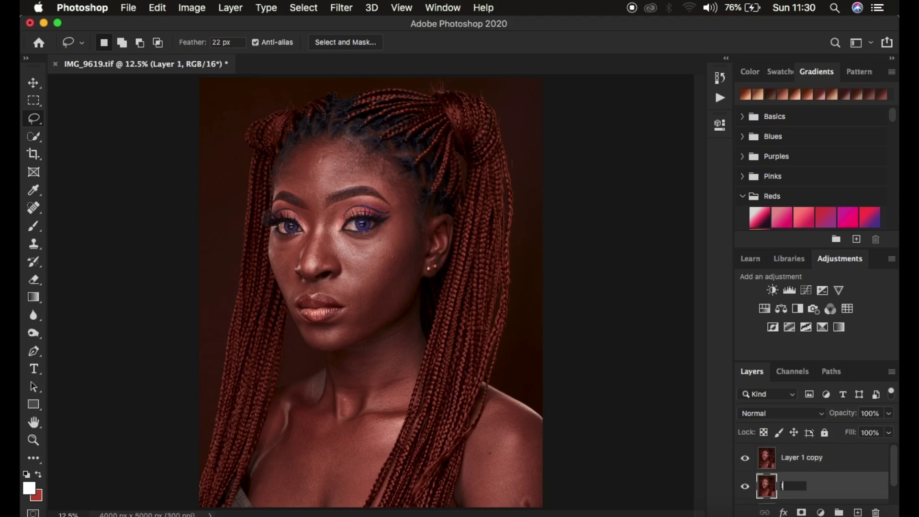
text(eq)
key(Return)
double_click(797, 459)
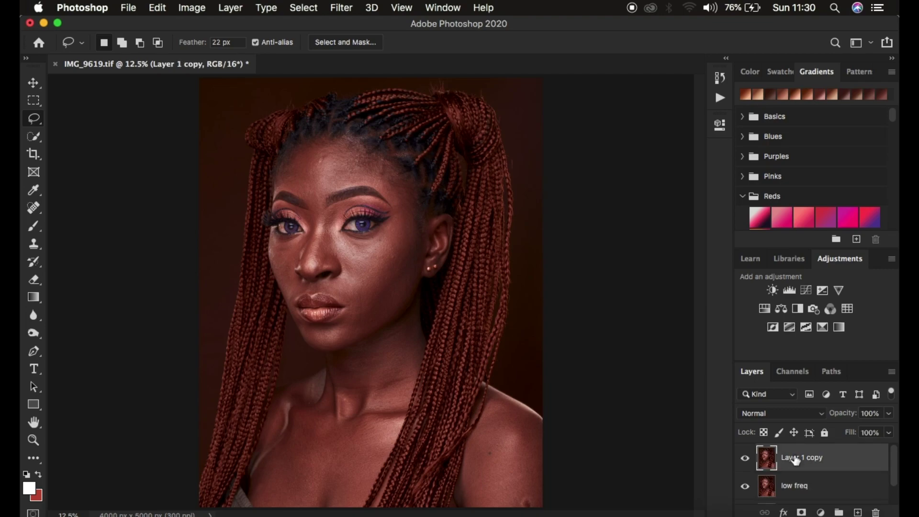
text(high freq)
key(Return)
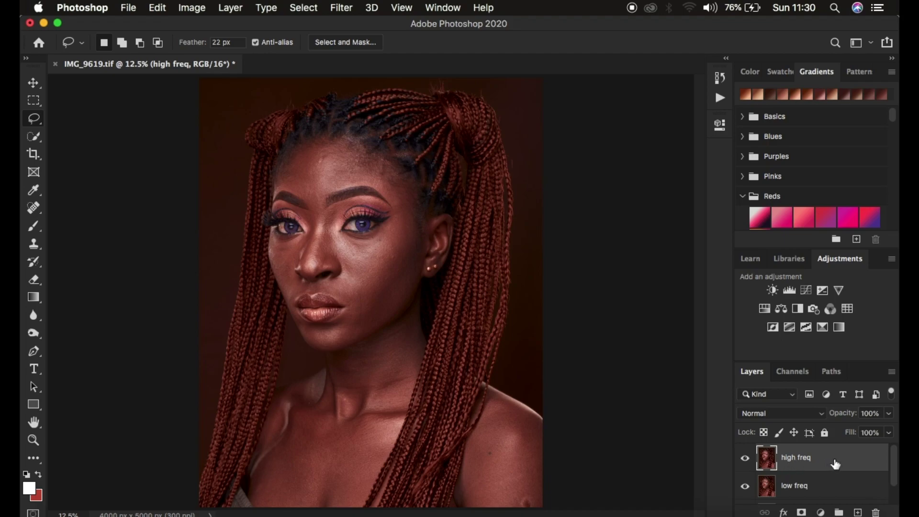
Step: Hide the high freq layer and start a Gaussian Blur on the low freq layer with the radius at 0.1 pixels
click(745, 459)
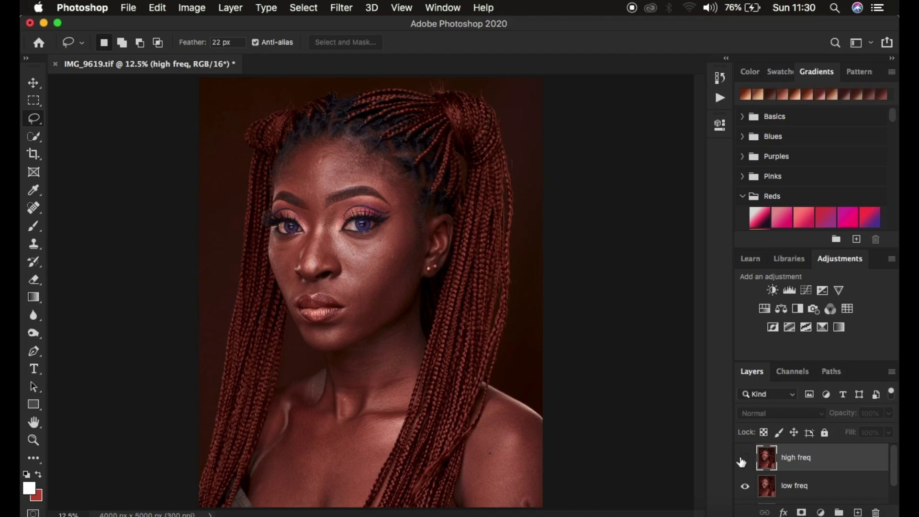
click(816, 487)
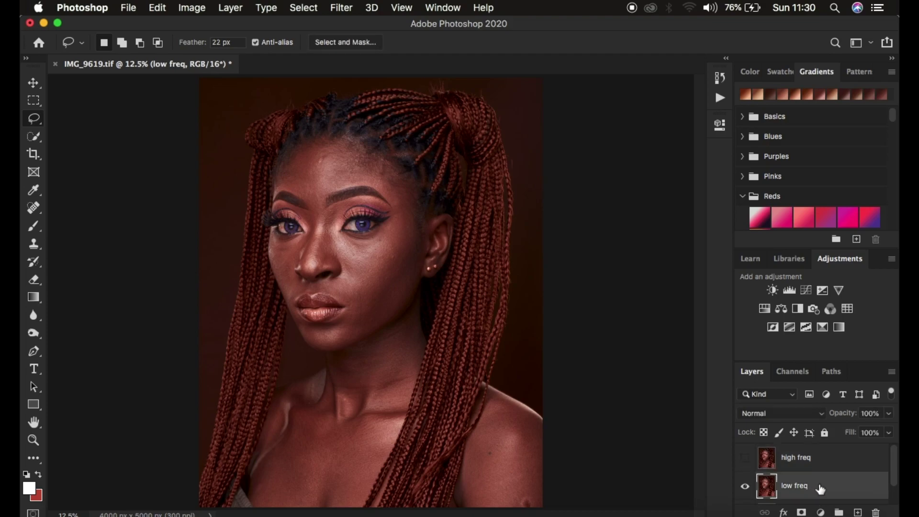
click(341, 9)
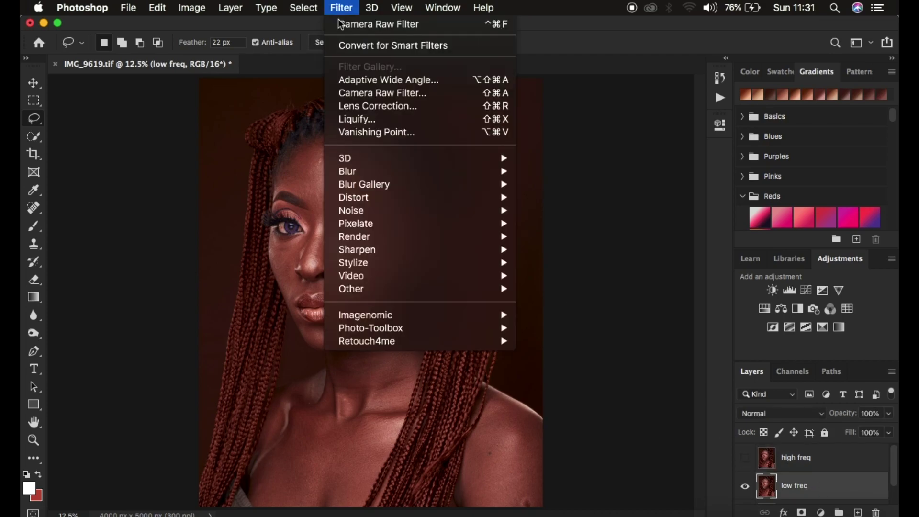
mouse_move(383, 172)
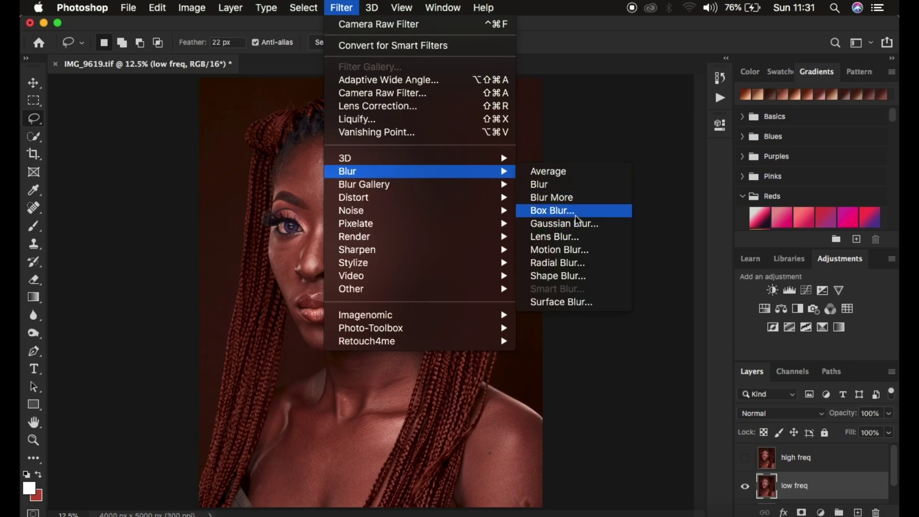
click(575, 224)
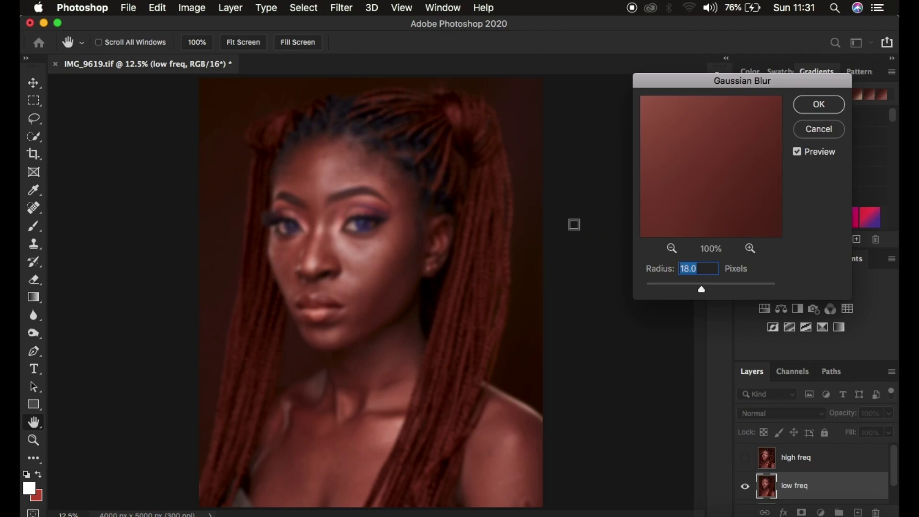
drag(702, 286, 632, 286)
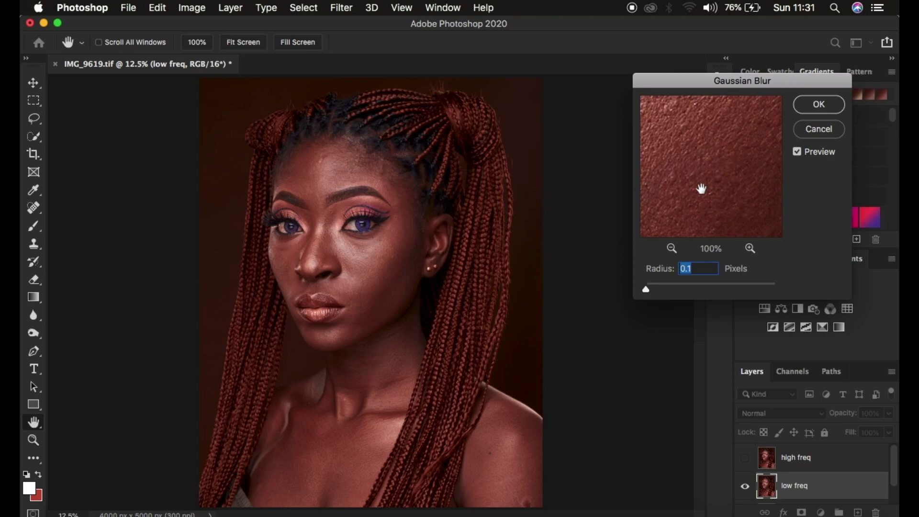
Step: Examine the skin texture on the cheeks, nose, eye area and forehead in the blur preview at 100%, 67% and 33%
drag(676, 168, 737, 255)
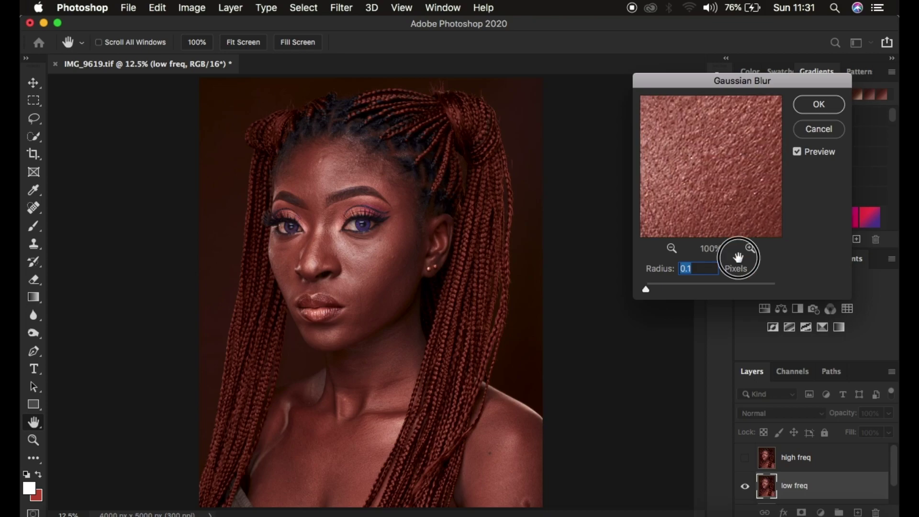
click(672, 248)
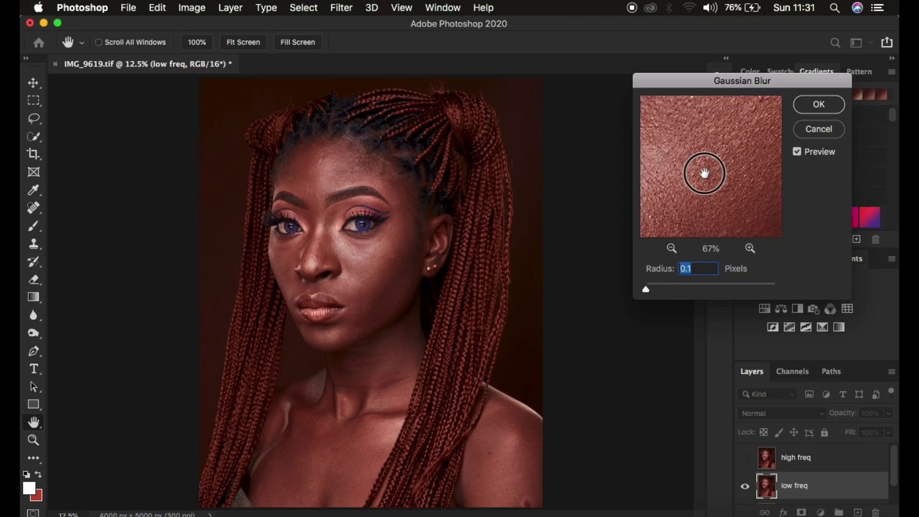
drag(704, 172, 727, 257)
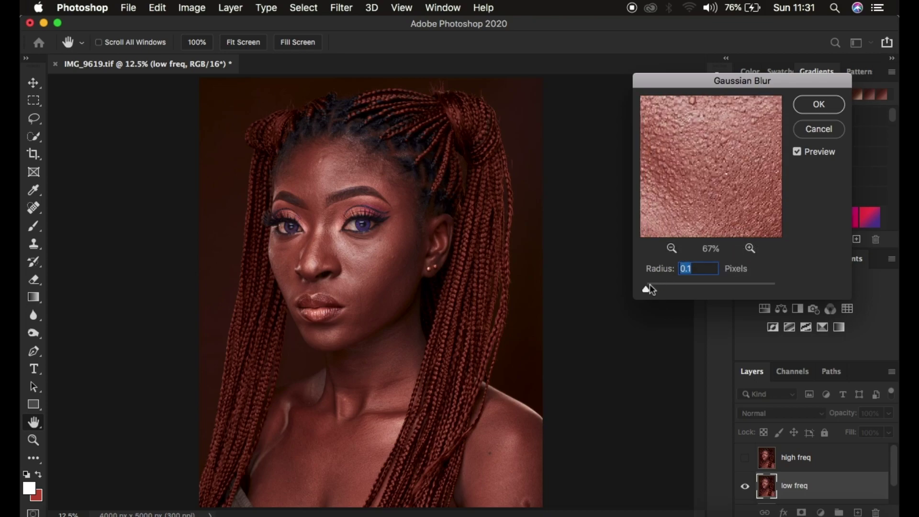
drag(681, 193, 714, 230)
drag(692, 143, 709, 232)
click(671, 249)
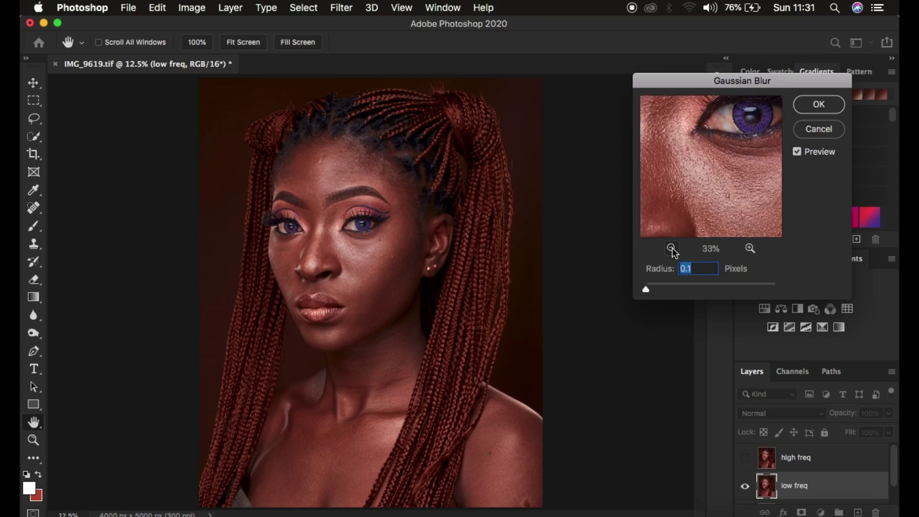
drag(674, 182, 731, 253)
drag(707, 157, 739, 230)
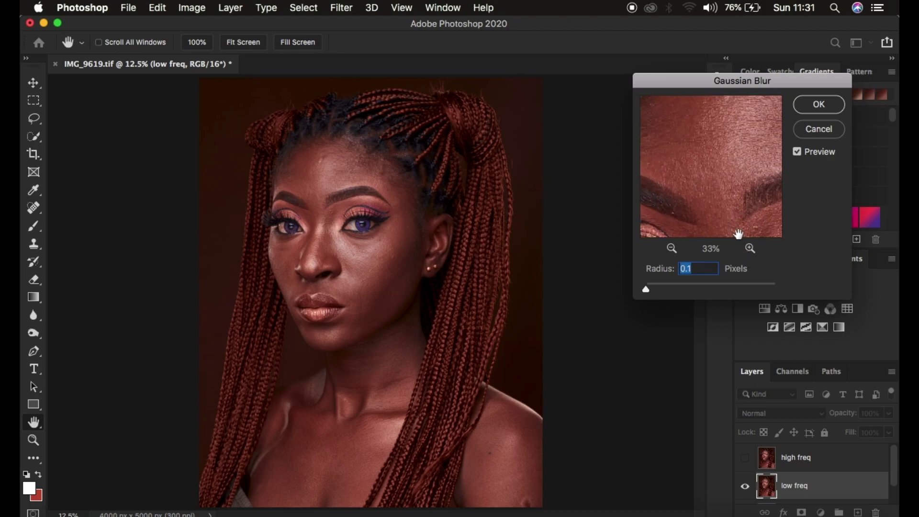
drag(736, 199, 713, 98)
drag(731, 205, 722, 142)
mouse_move(728, 186)
mouse_down()
mouse_move(718, 165)
mouse_move(736, 179)
mouse_move(722, 199)
mouse_up()
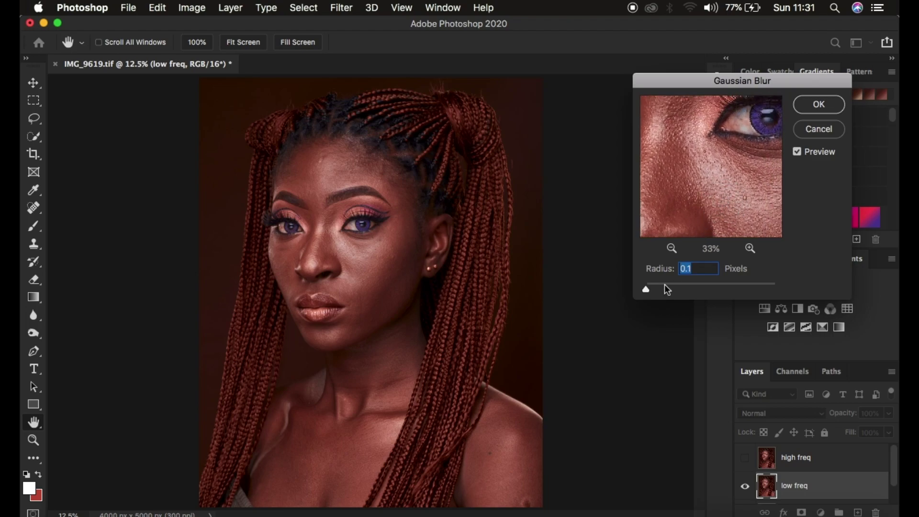
Step: Set the Gaussian Blur radius to 7.0 pixels, check the cheek texture in the preview and apply the blur to low freq
drag(647, 289, 673, 291)
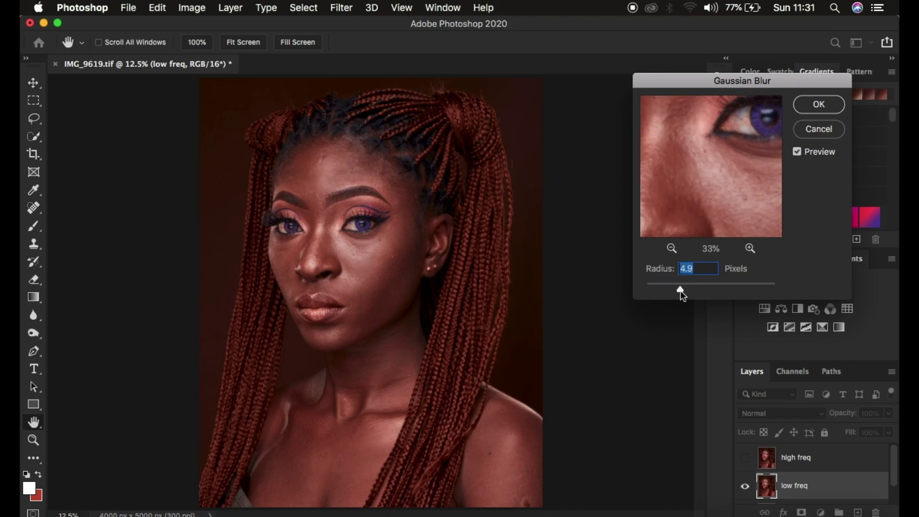
drag(685, 293, 689, 293)
drag(712, 201, 694, 163)
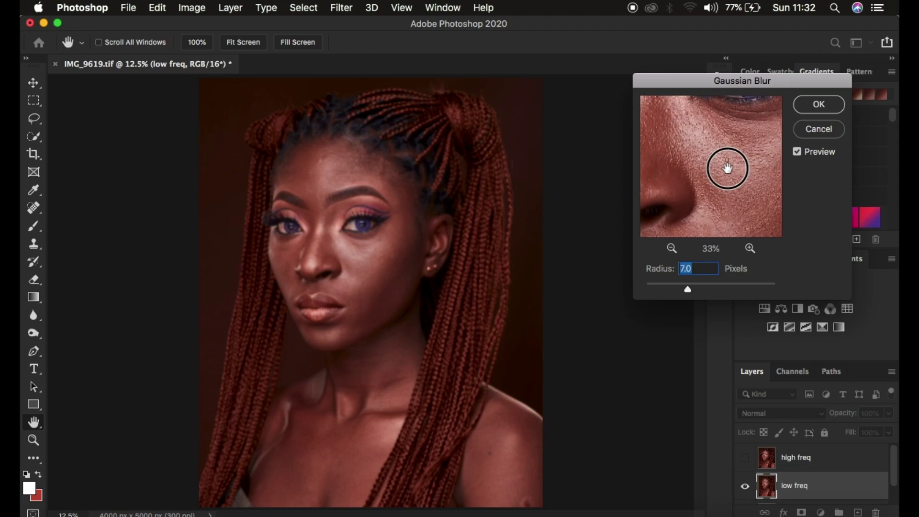
drag(727, 164, 683, 165)
click(812, 109)
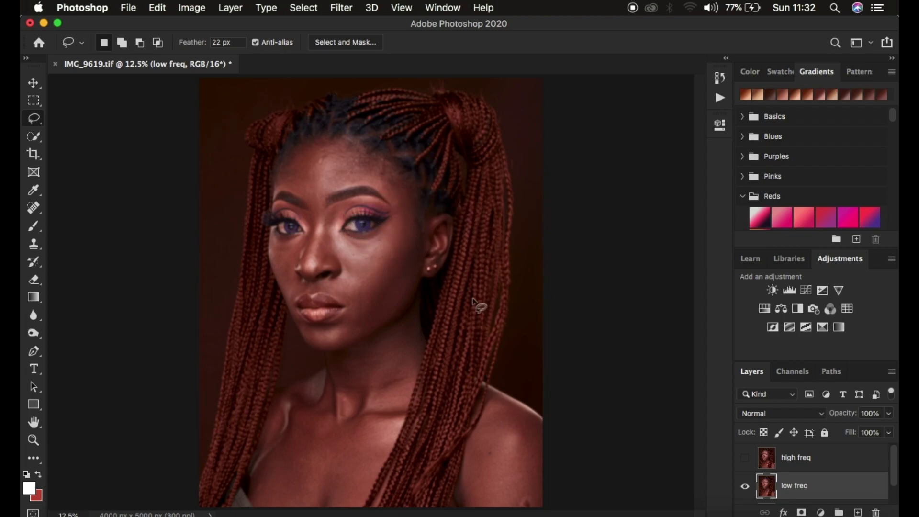
Step: Show the high freq layer and start Apply Image on it, with IMG_9619.tif, layer low freq and channel RGB as source
click(841, 461)
click(745, 458)
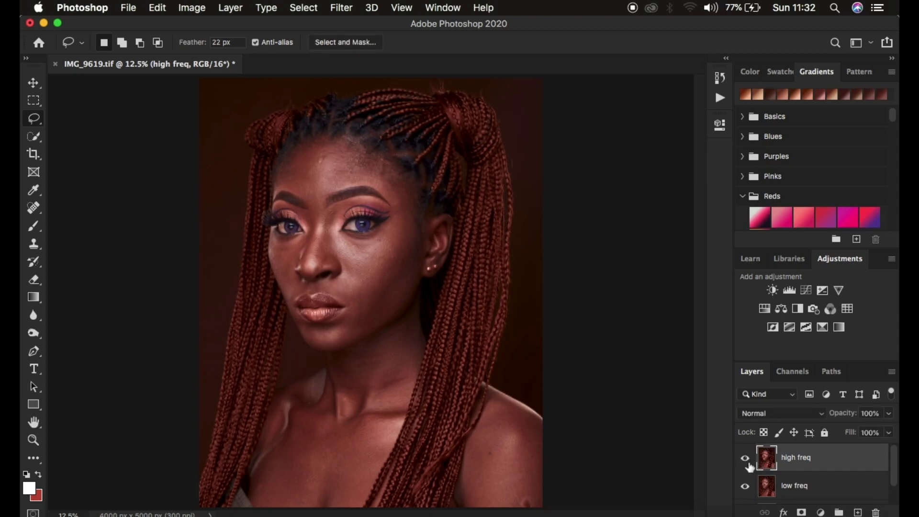
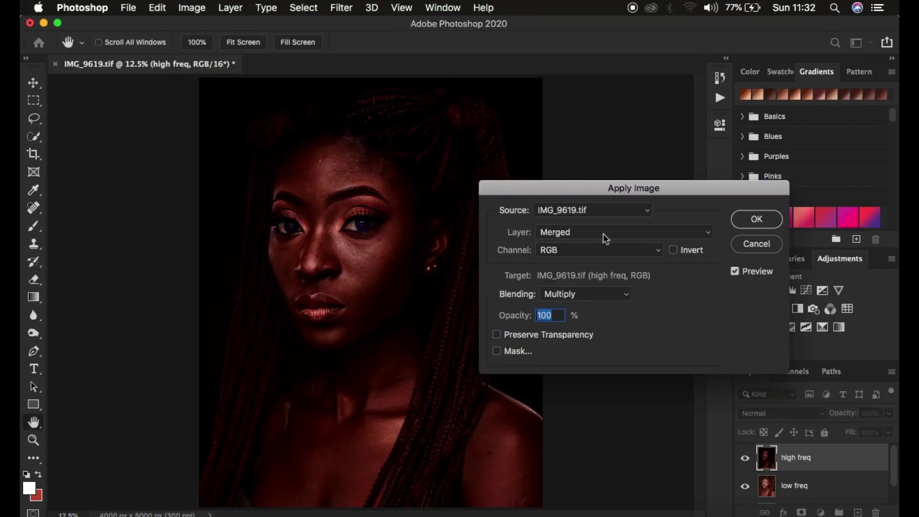
click(561, 213)
click(565, 209)
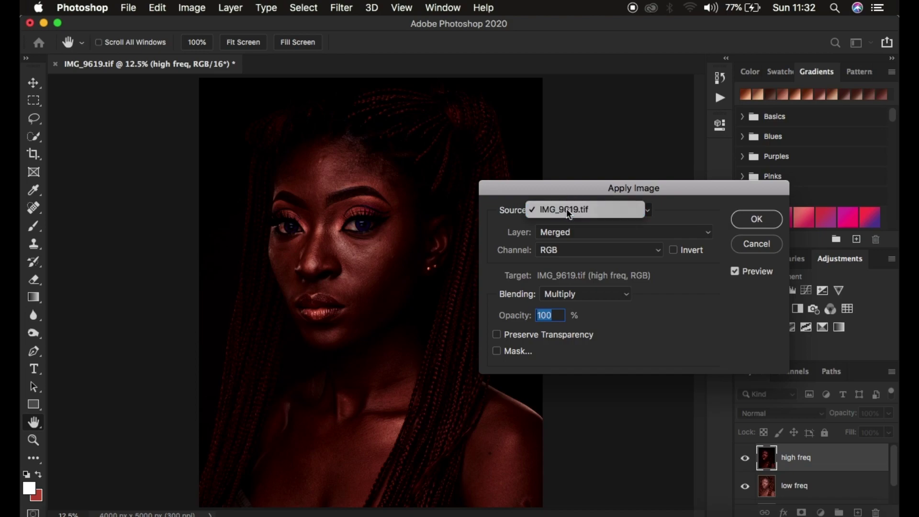
click(572, 235)
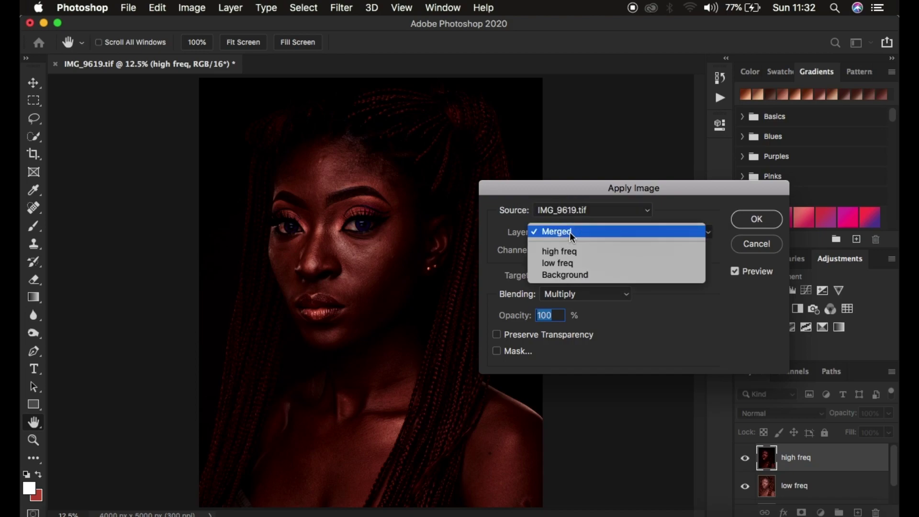
click(562, 263)
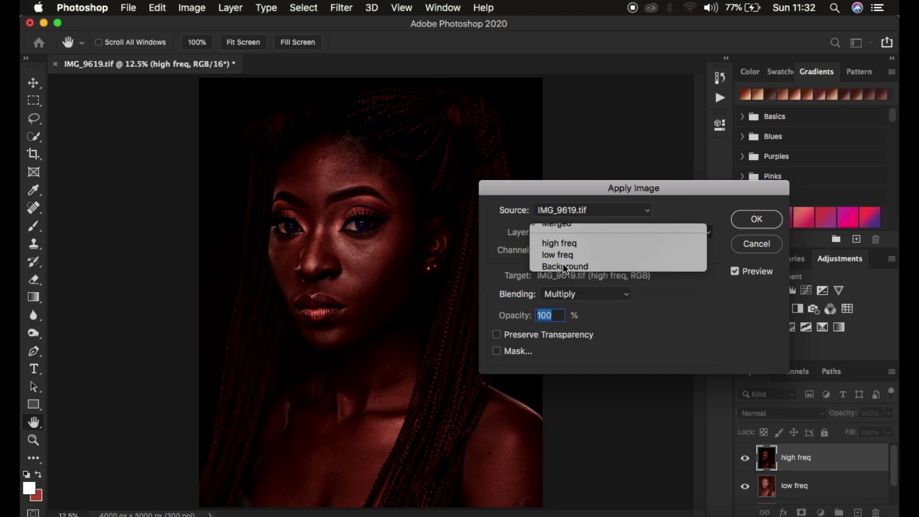
click(558, 248)
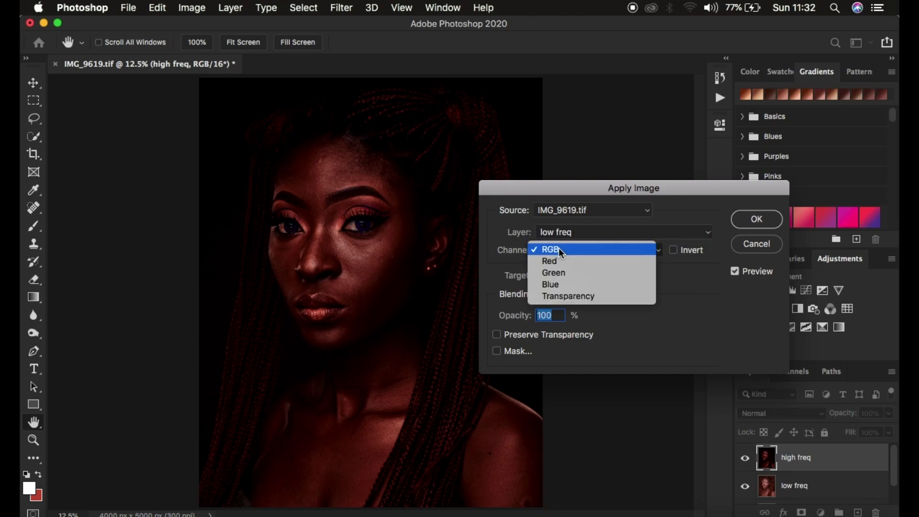
click(559, 248)
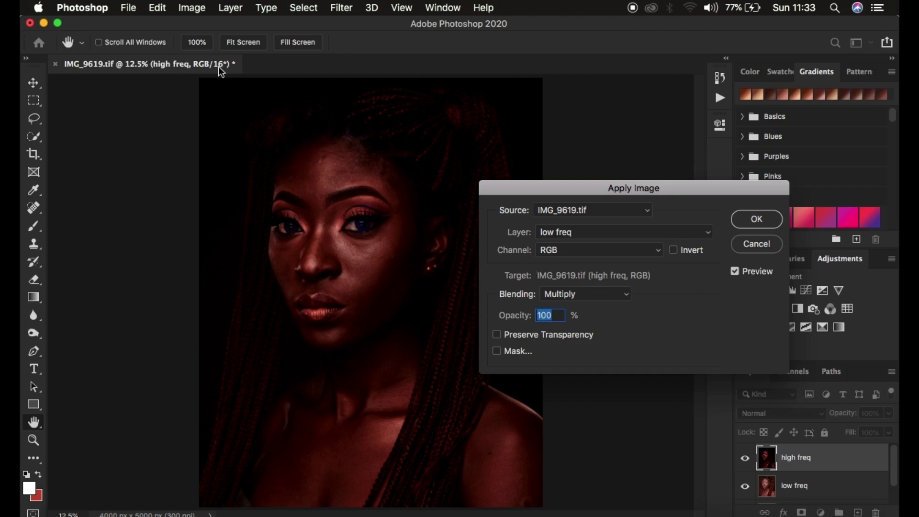
Step: Set the Apply Image blending to Add and invert the low freq source
click(577, 293)
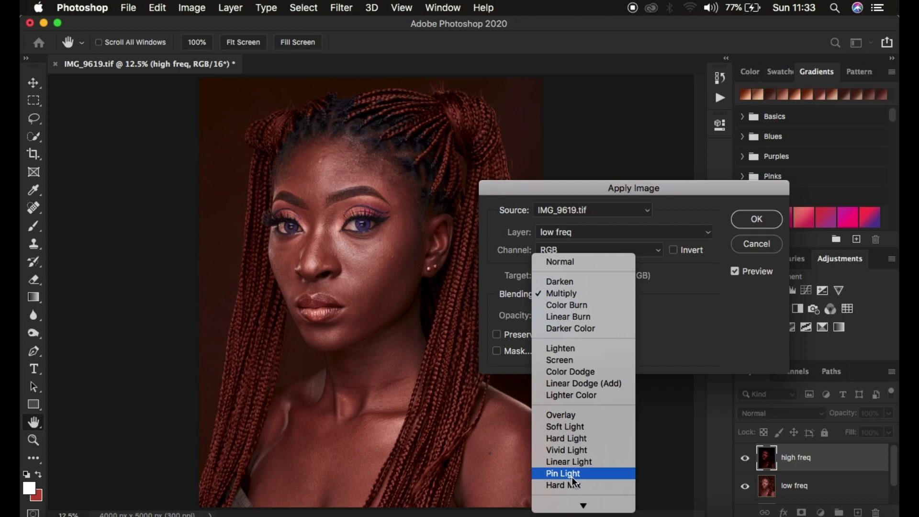
mouse_move(580, 503)
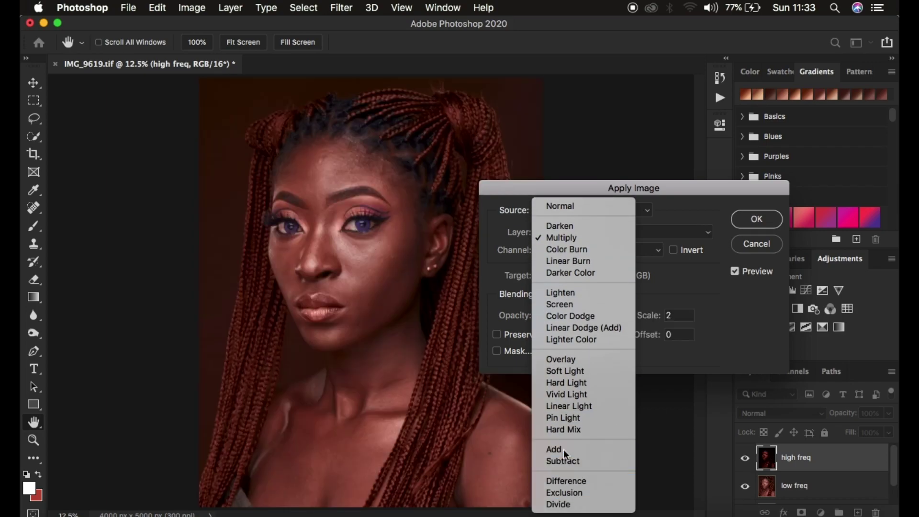
click(563, 449)
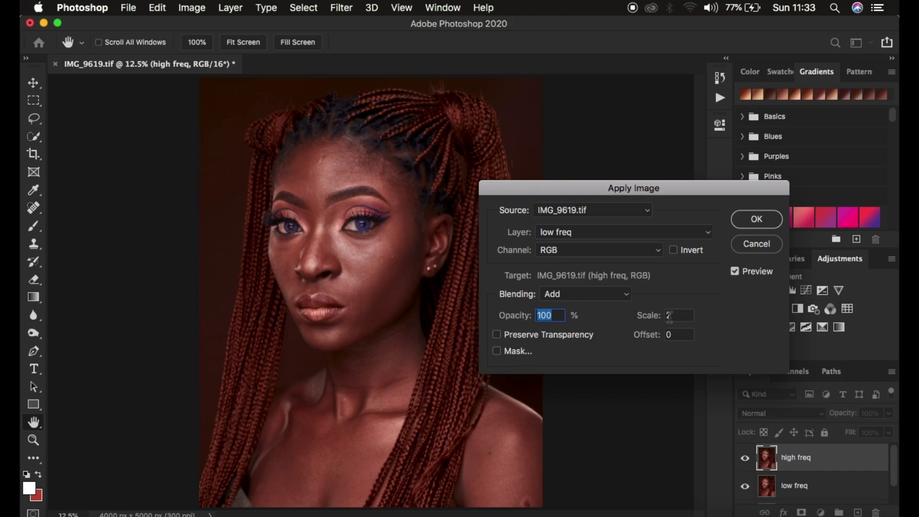
click(674, 251)
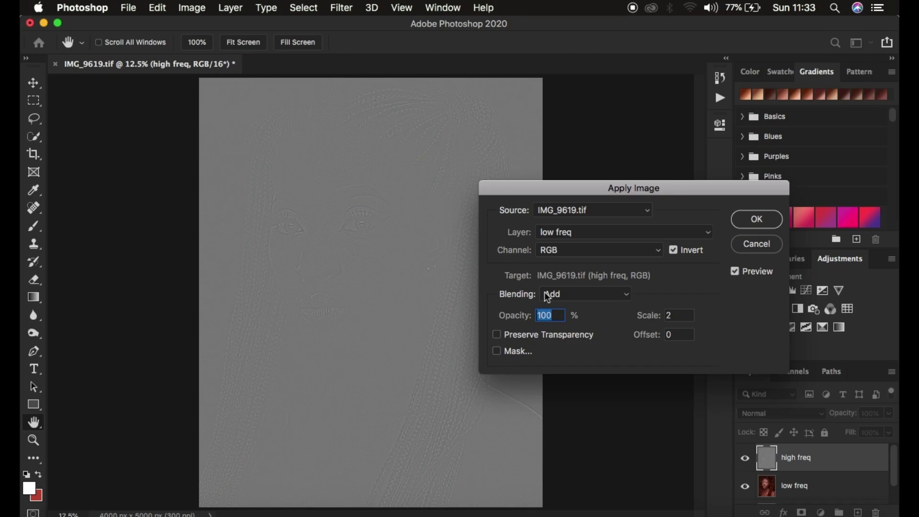
Step: Try Subtract as the Apply Image blending with the source inversion turned off
click(674, 252)
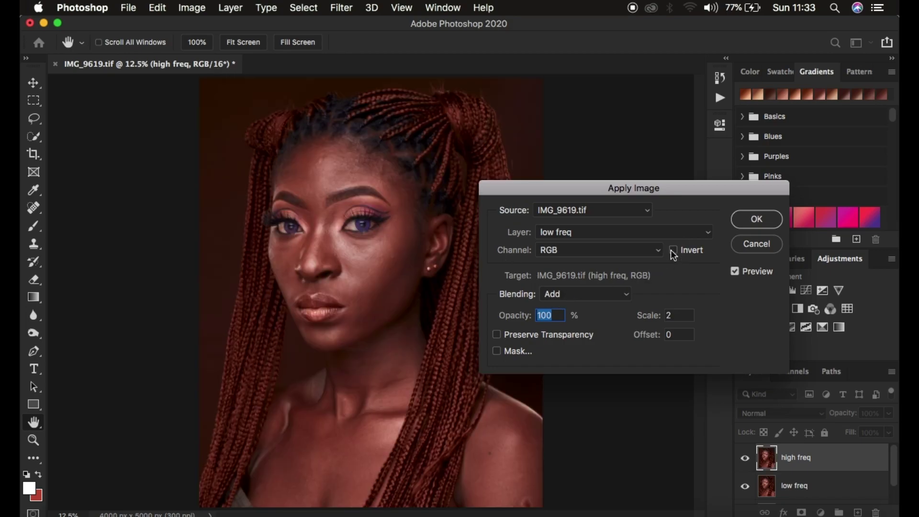
click(594, 294)
click(585, 305)
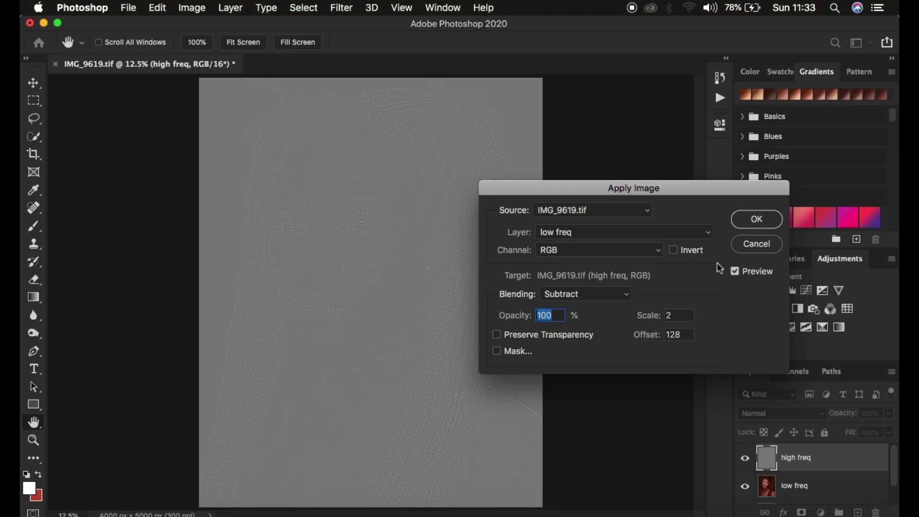
Step: Return the Apply Image blending to Add and turn the source inversion back on
click(585, 294)
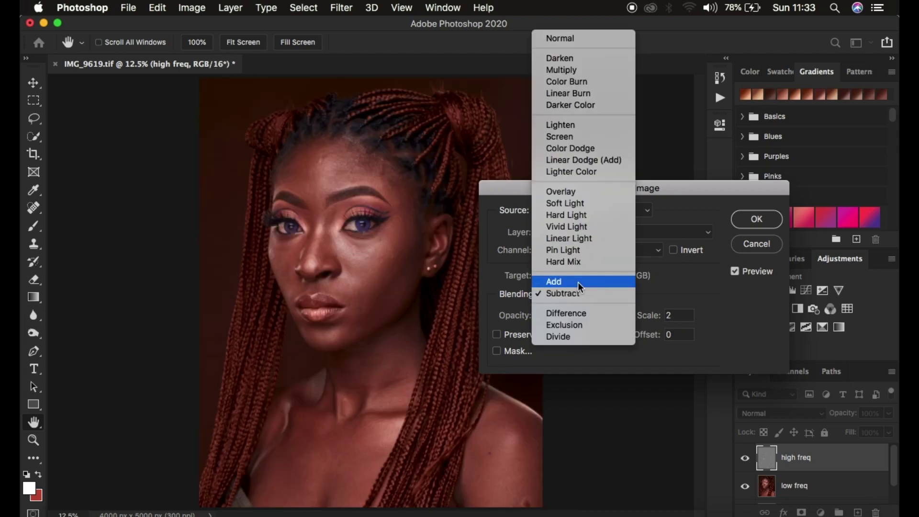
click(579, 282)
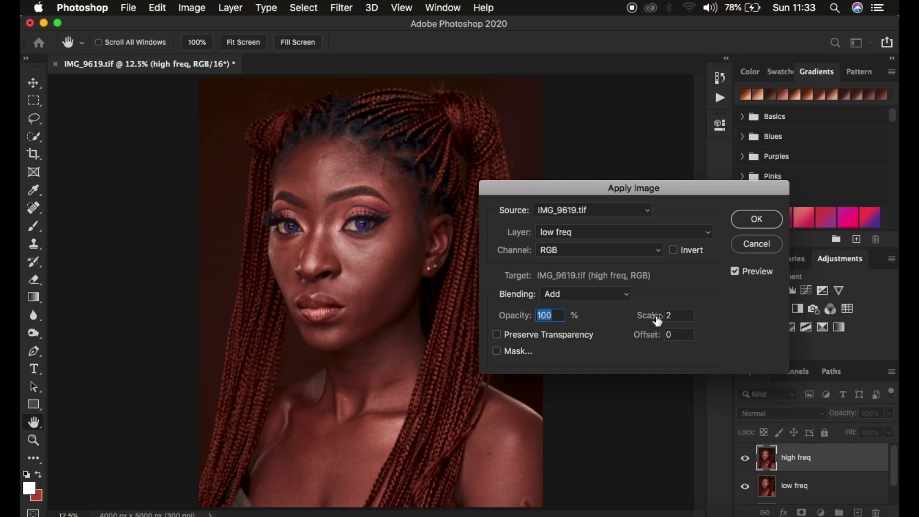
click(673, 250)
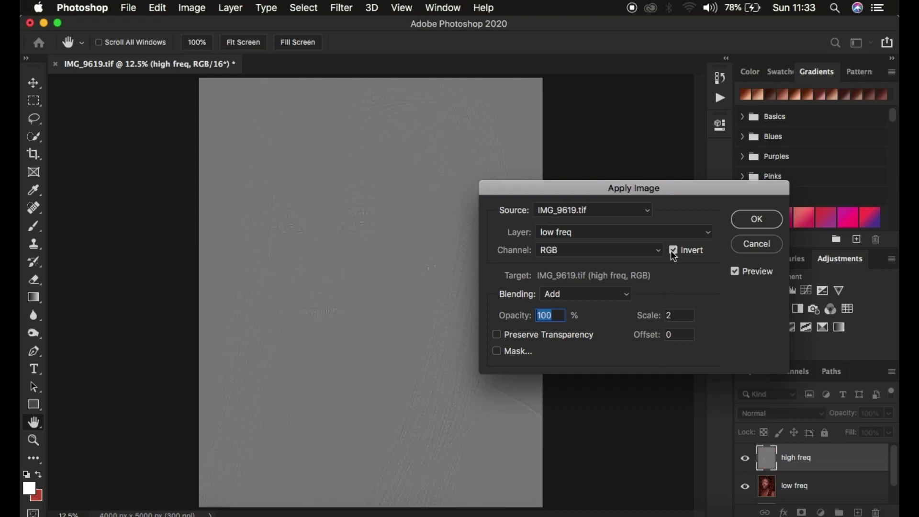
Step: Accept the Apply Image settings and set the high freq layer's blend mode to Linear Light
click(750, 219)
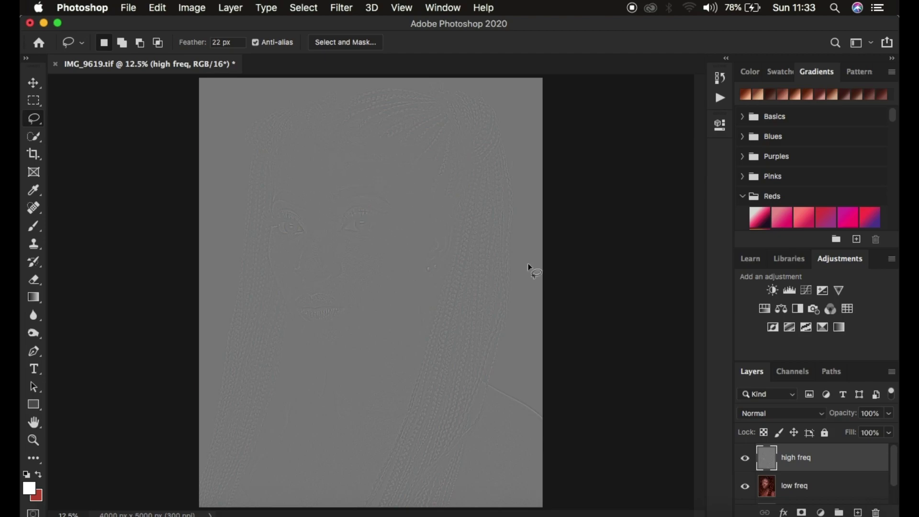
click(779, 416)
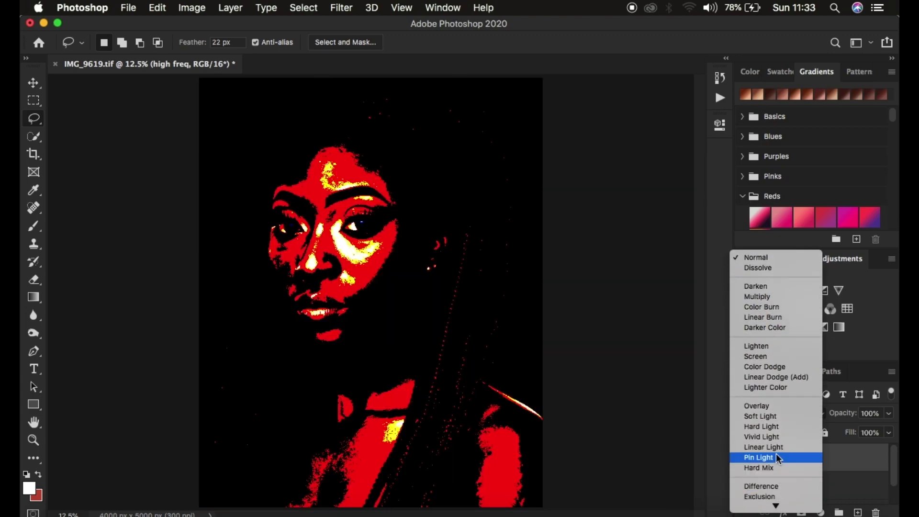
click(776, 448)
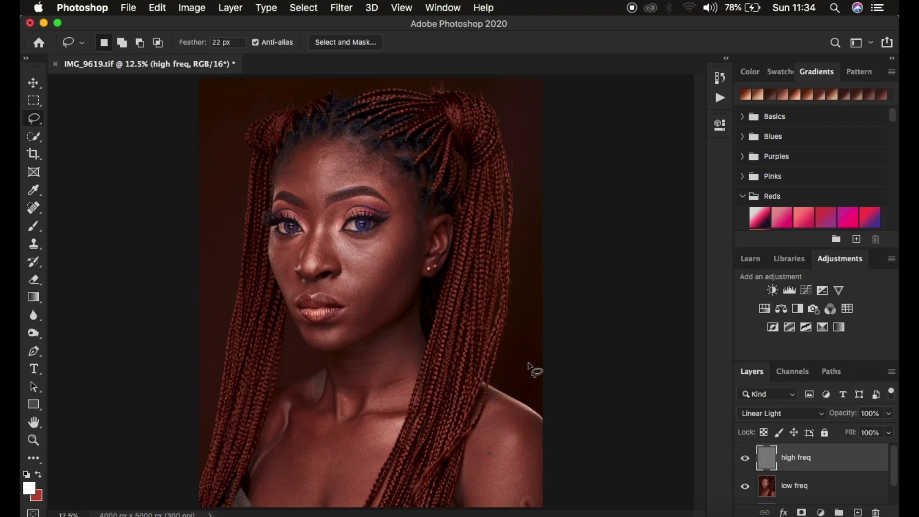
Step: Group the high freq and low freq layers and name the group "freq sep"
click(847, 490)
key(super+g)
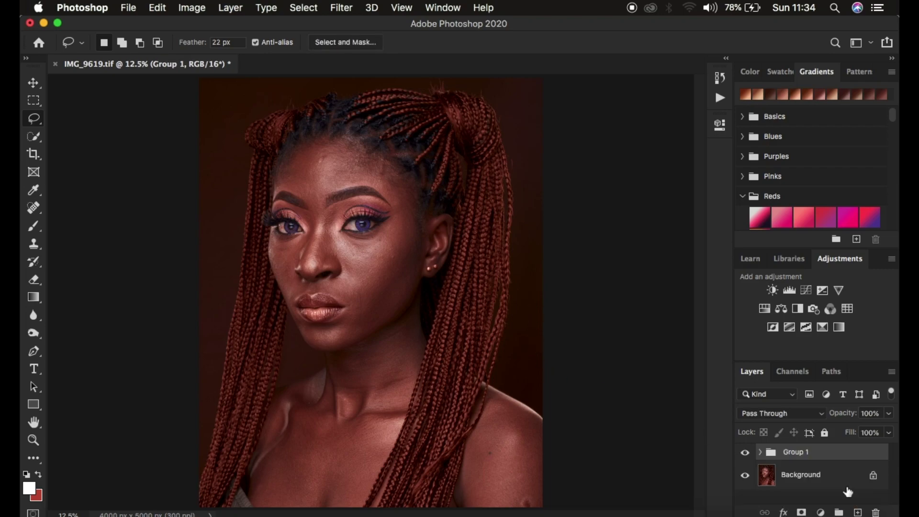
double_click(787, 453)
text(freq sep)
key(Return)
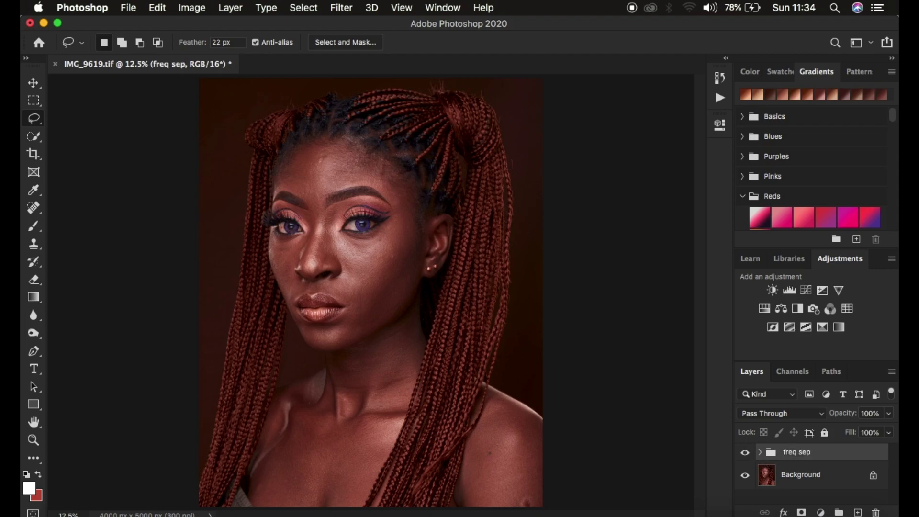
Step: Expand the freq sep group, select its low freq layer and hide the high freq layer
click(760, 452)
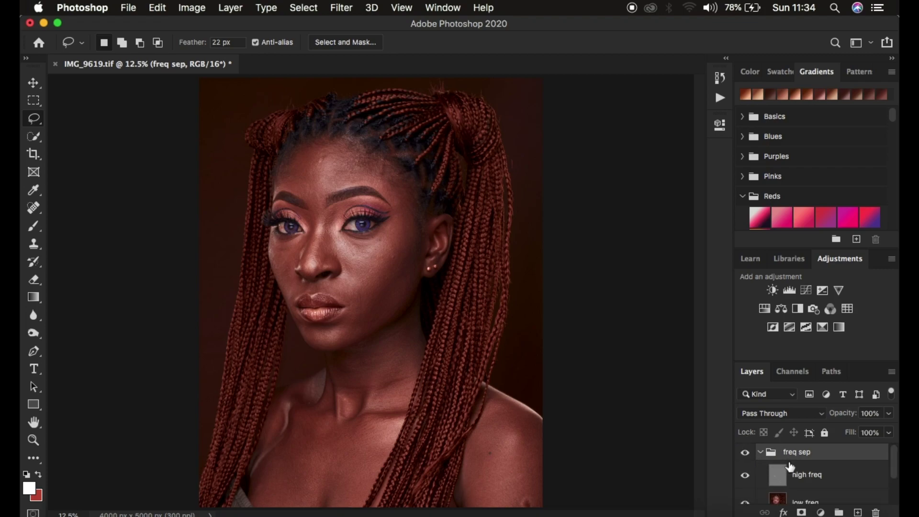
click(760, 453)
click(760, 453)
scroll(823, 469, down, 2)
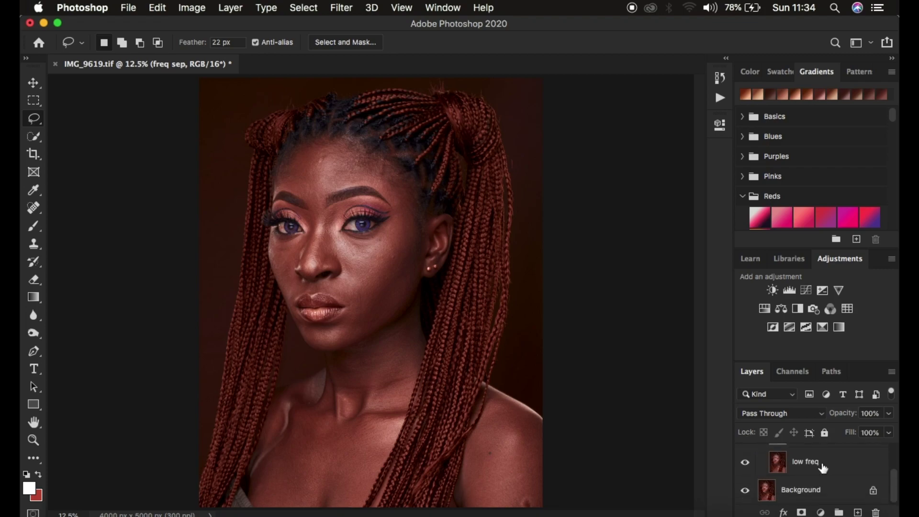
click(809, 466)
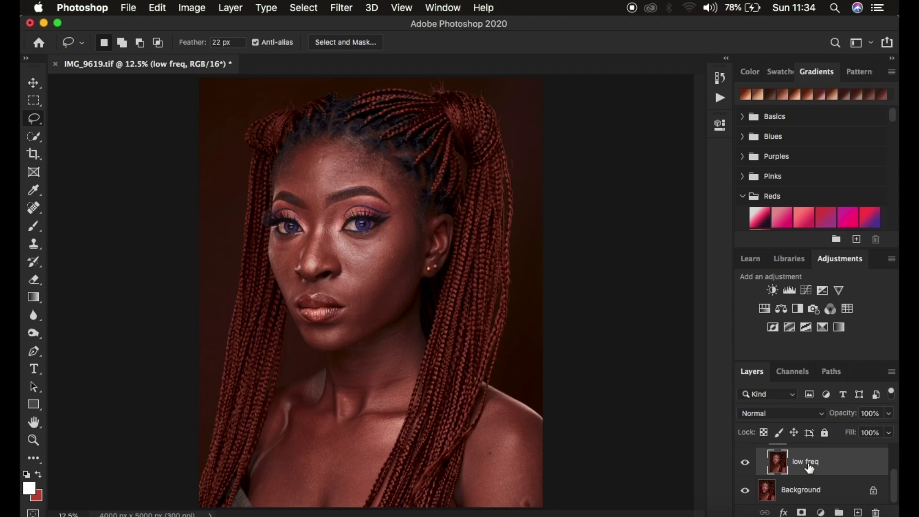
scroll(809, 468, up, 2)
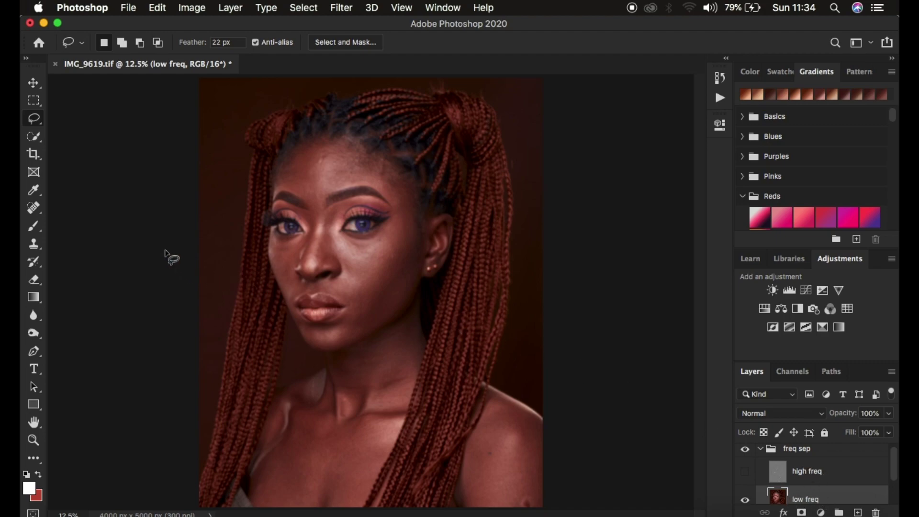
Step: Activate the Mixer Brush Tool, check its presets and brush tip, and clean the brush of loaded colour
click(33, 226)
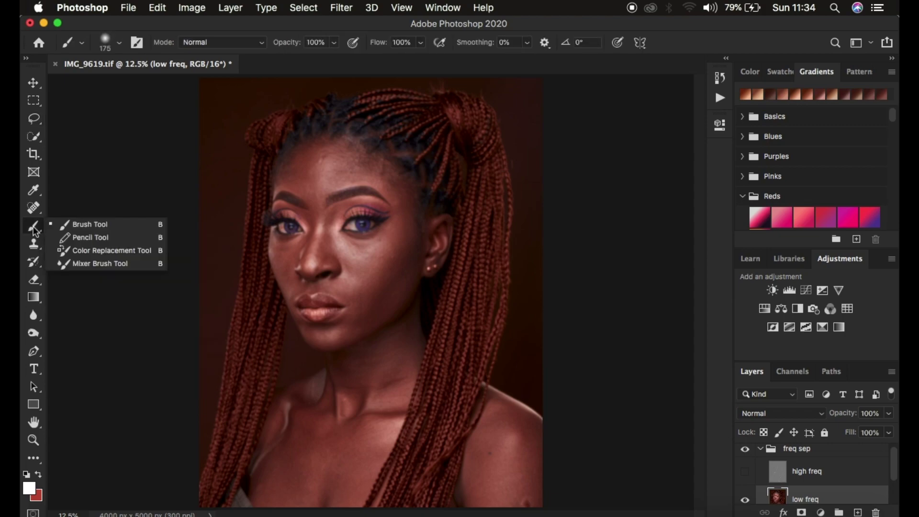
click(96, 263)
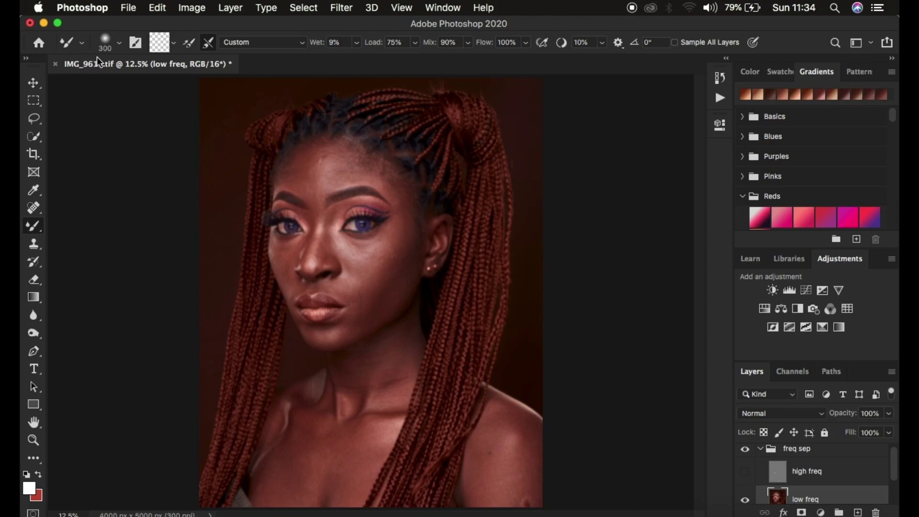
click(82, 43)
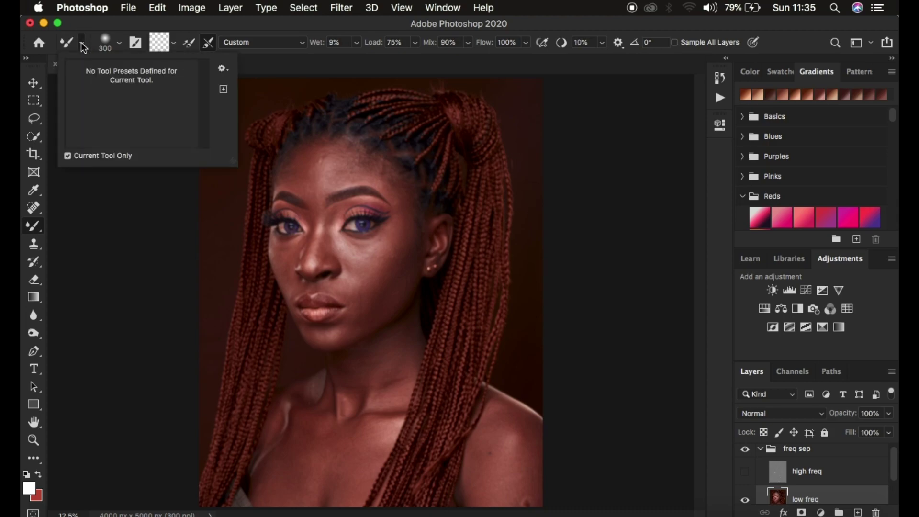
click(119, 43)
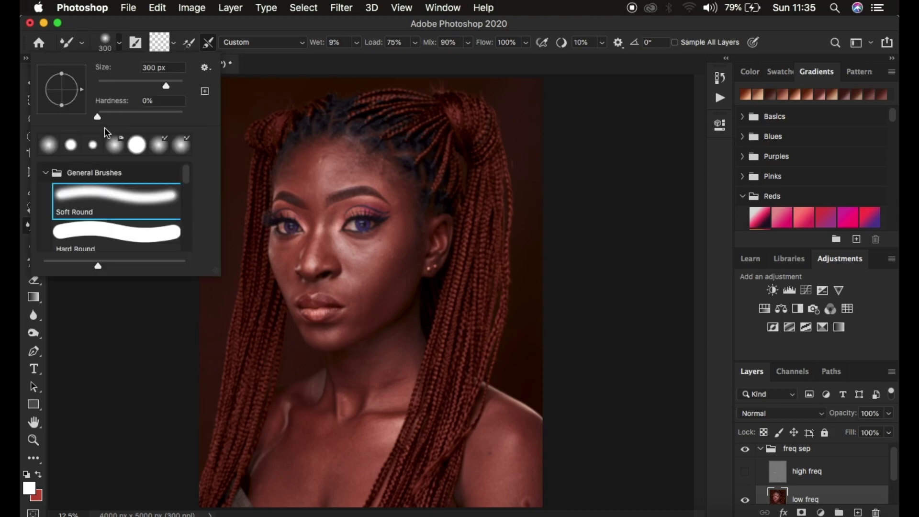
click(119, 43)
click(174, 42)
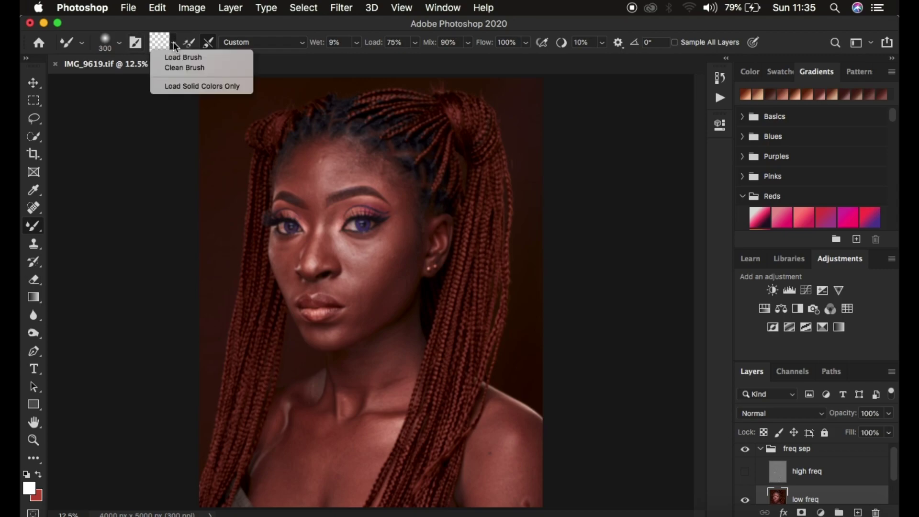
click(177, 67)
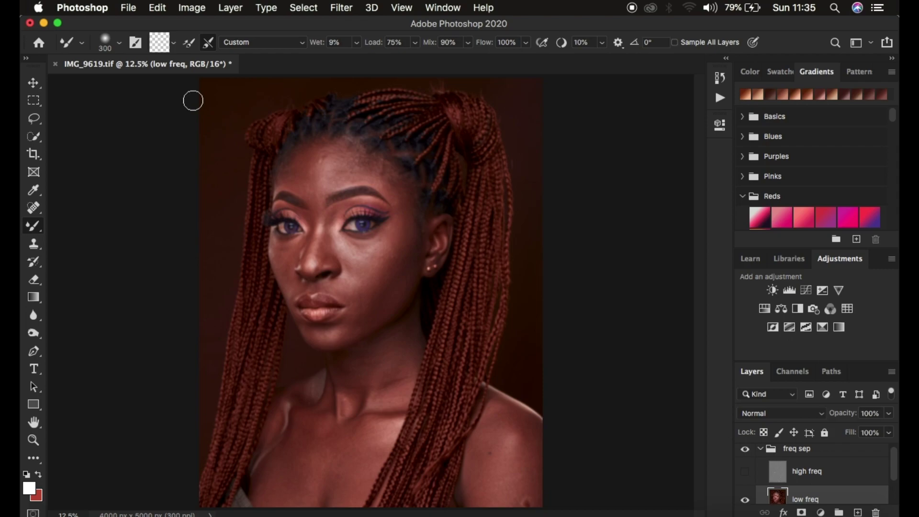
click(209, 44)
click(675, 42)
key(super+z)
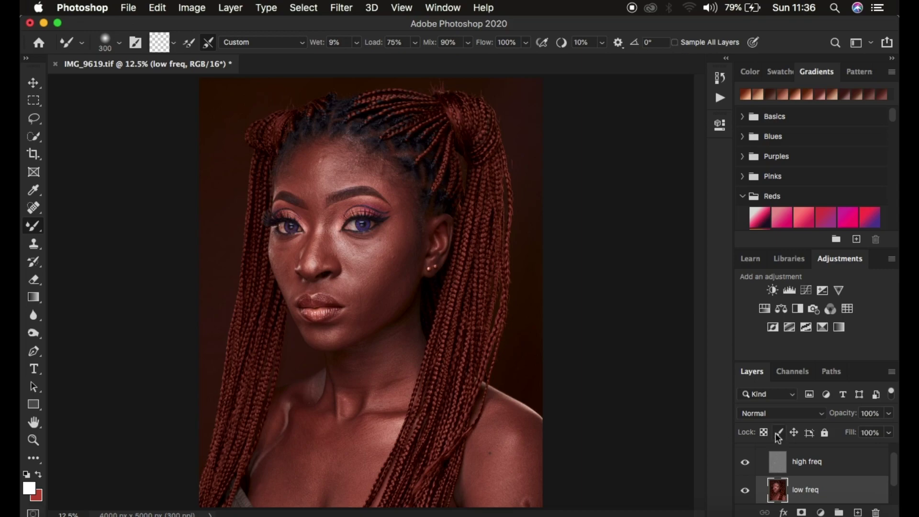
Step: Hide the high freq layer and set the Mixer Brush size to 250 px for work on the face
click(746, 463)
key(super+plus)
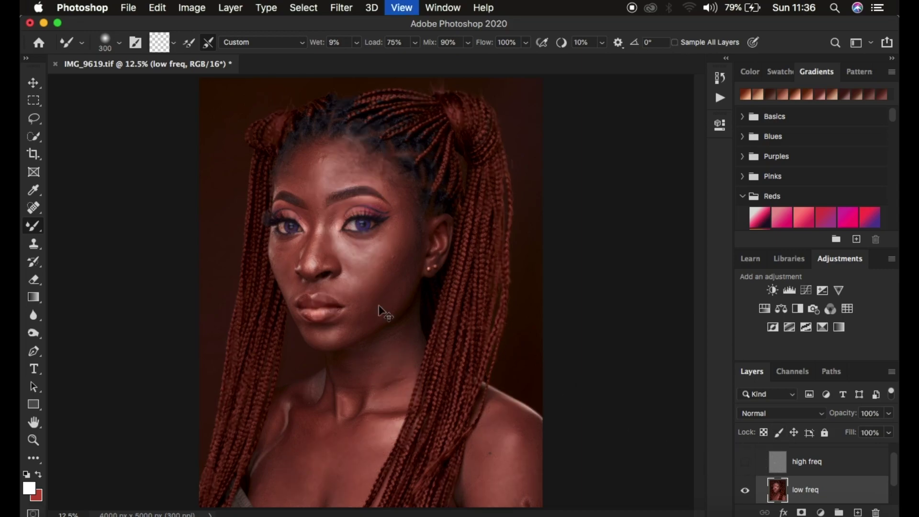
key(super+plus)
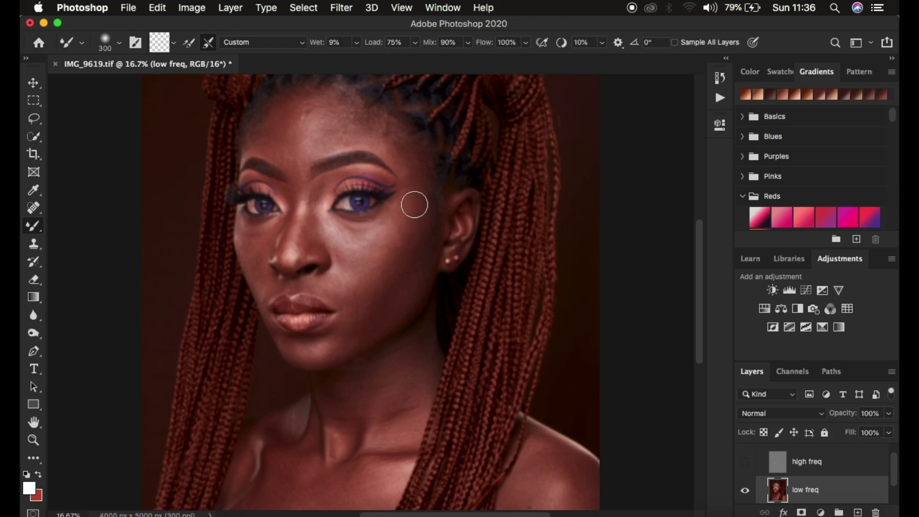
key(bracketright)
key(bracketright)
key(bracketleft)
key(bracketleft)
key(bracketleft)
key(bracketright)
key(bracketright)
key(bracketleft)
key(bracketleft)
key(bracketright)
key(bracketleft)
Step: Blend the uneven tones of the temple and forehead on the low freq layer with the Mixer Brush
mouse_move(414, 204)
mouse_down()
mouse_move(416, 186)
mouse_move(420, 224)
mouse_move(414, 191)
mouse_up()
mouse_move(270, 121)
mouse_down()
mouse_move(300, 99)
mouse_move(274, 114)
mouse_up()
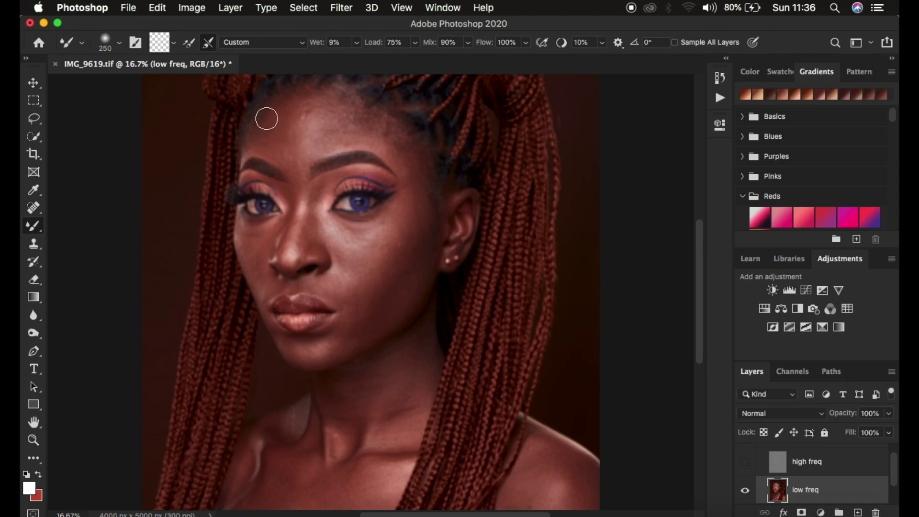
drag(268, 120, 266, 120)
mouse_move(273, 115)
mouse_down()
mouse_move(257, 115)
mouse_move(281, 102)
mouse_move(261, 137)
mouse_move(281, 148)
mouse_move(252, 137)
mouse_move(273, 147)
mouse_move(260, 128)
mouse_move(289, 102)
mouse_move(281, 117)
mouse_move(290, 150)
mouse_up()
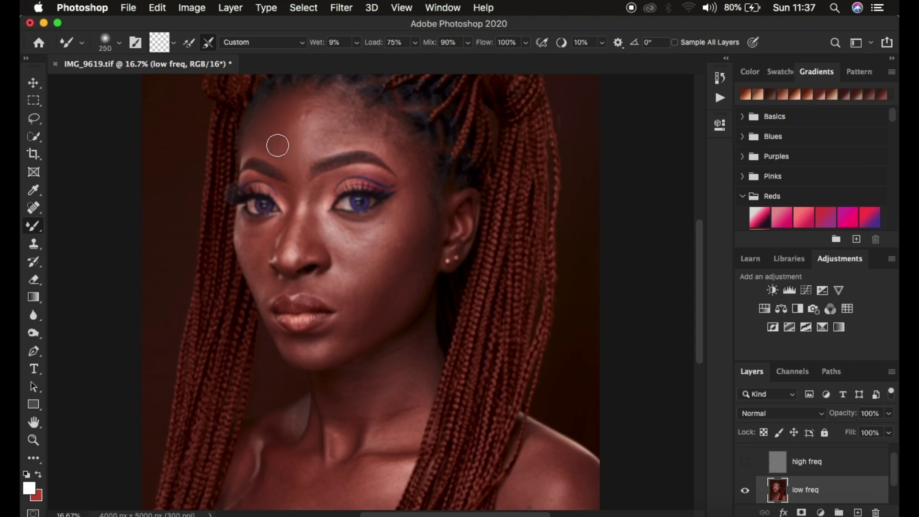
mouse_move(287, 106)
mouse_down()
mouse_move(294, 93)
mouse_move(272, 120)
mouse_move(285, 148)
mouse_move(300, 152)
mouse_move(349, 105)
mouse_move(335, 92)
mouse_move(352, 105)
mouse_up()
mouse_move(293, 107)
mouse_down()
mouse_move(279, 128)
mouse_move(288, 112)
mouse_move(318, 102)
mouse_move(264, 121)
mouse_move(251, 146)
mouse_move(311, 104)
mouse_move(309, 95)
mouse_move(362, 118)
mouse_move(365, 130)
mouse_move(379, 122)
mouse_move(388, 140)
mouse_move(384, 124)
mouse_move(398, 154)
mouse_move(350, 105)
mouse_move(351, 113)
mouse_move(326, 99)
mouse_move(343, 106)
mouse_move(348, 133)
mouse_move(358, 121)
mouse_move(378, 133)
mouse_up()
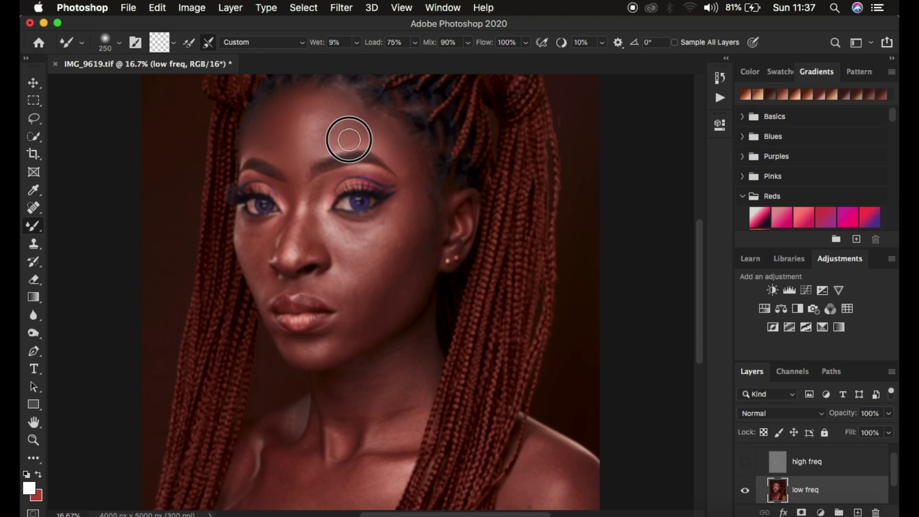
mouse_move(304, 105)
mouse_down()
mouse_move(303, 143)
mouse_move(315, 150)
mouse_move(332, 142)
mouse_move(300, 114)
mouse_move(313, 108)
mouse_move(335, 139)
mouse_move(326, 130)
mouse_move(332, 134)
mouse_move(300, 143)
mouse_move(335, 144)
mouse_move(334, 118)
mouse_move(320, 103)
mouse_move(297, 111)
mouse_move(297, 132)
mouse_move(311, 108)
mouse_move(298, 131)
mouse_move(335, 129)
mouse_move(311, 112)
mouse_move(366, 124)
mouse_move(419, 180)
mouse_move(392, 150)
mouse_move(408, 150)
mouse_move(418, 162)
mouse_move(334, 138)
mouse_move(287, 157)
mouse_move(295, 172)
mouse_move(256, 143)
mouse_move(297, 105)
mouse_move(326, 119)
mouse_move(300, 141)
mouse_move(307, 112)
mouse_move(353, 105)
mouse_move(415, 153)
mouse_up()
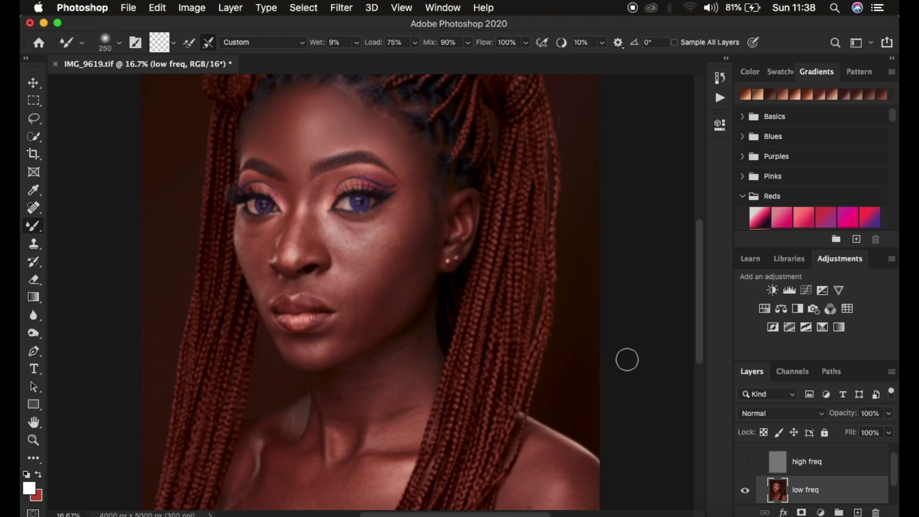
Step: Show the high freq layer, toggle the freq sep group to compare before and after, and hide high freq again
click(745, 464)
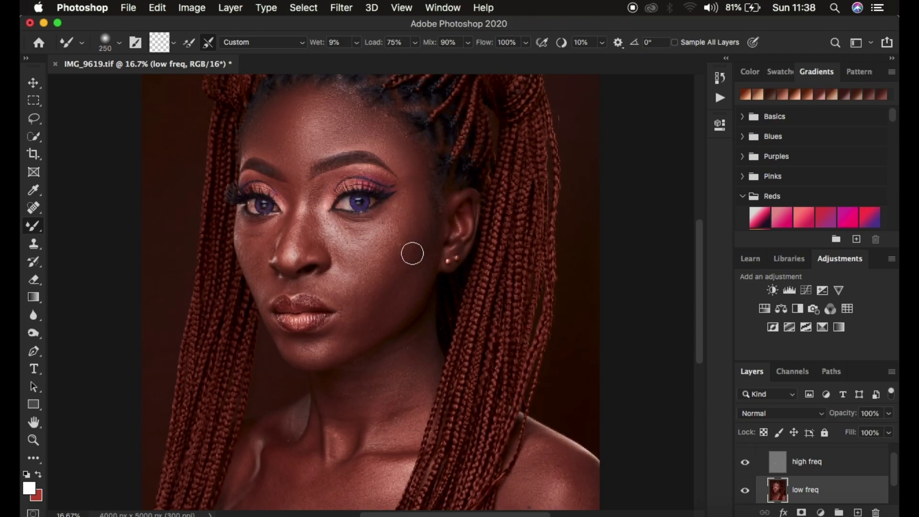
scroll(828, 491, up, 1)
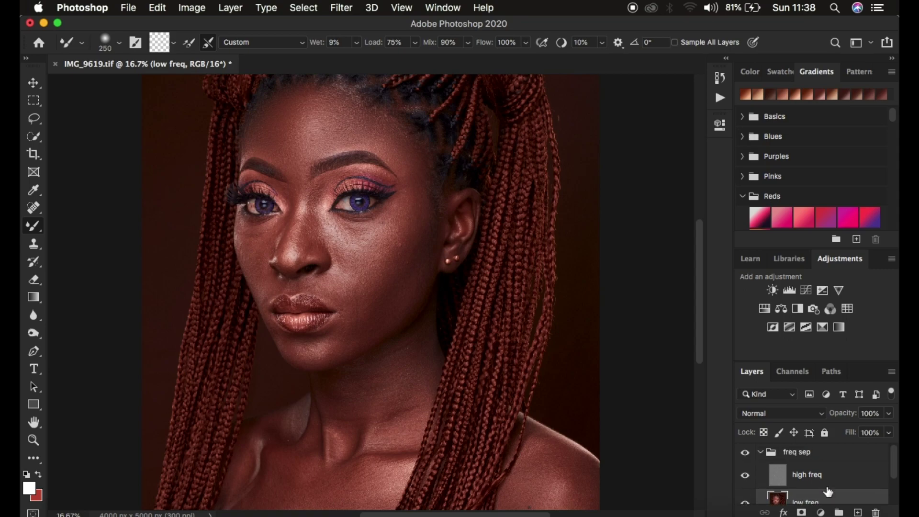
click(744, 460)
click(744, 460)
click(745, 460)
click(745, 460)
click(744, 460)
click(744, 477)
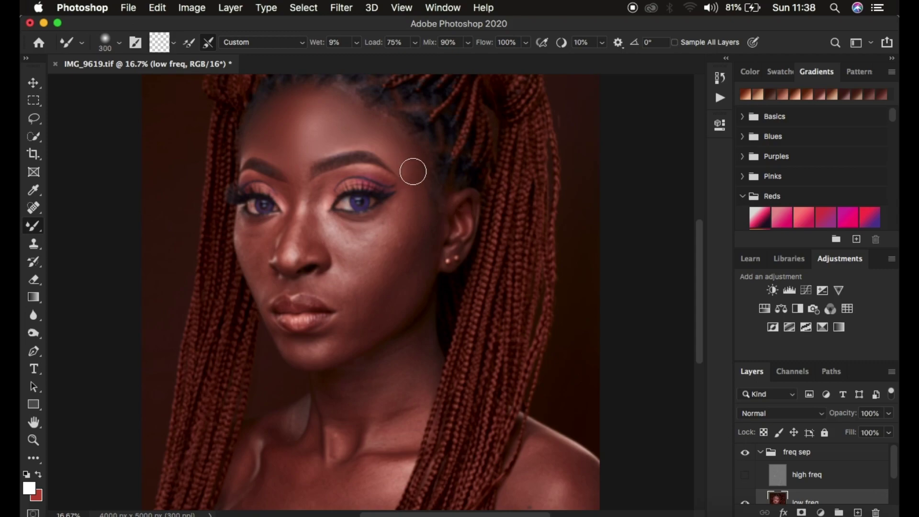
Step: Blend the tones from the temple over the cheek to the jaw with the Mixer Brush at 250 to 300 px
drag(400, 156, 413, 182)
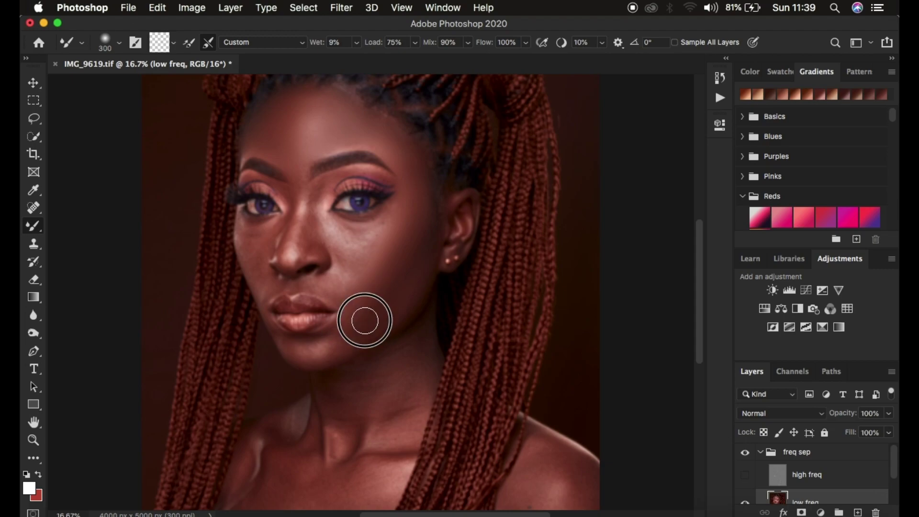
key(bracketleft)
mouse_move(333, 345)
mouse_down()
mouse_move(407, 283)
mouse_move(353, 332)
mouse_up()
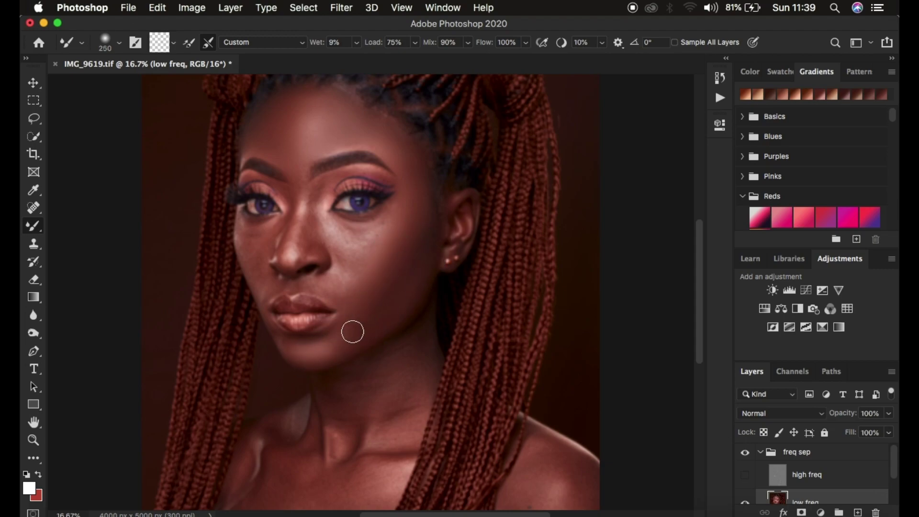
key(bracketright)
mouse_move(372, 236)
mouse_down()
mouse_move(348, 235)
mouse_move(382, 226)
mouse_move(353, 248)
mouse_move(345, 242)
mouse_move(377, 244)
mouse_move(388, 221)
mouse_move(313, 205)
mouse_move(304, 226)
mouse_move(316, 198)
mouse_move(323, 226)
mouse_move(349, 256)
mouse_move(296, 216)
mouse_move(290, 168)
mouse_move(367, 144)
mouse_move(329, 290)
mouse_move(353, 288)
mouse_move(255, 257)
mouse_move(263, 288)
mouse_move(320, 285)
mouse_move(338, 299)
mouse_up()
Step: Blend the tones around the nose and between the eyes with a smaller Mixer Brush of 200 px down to 175 px
key(bracketleft)
key(bracketright)
key(bracketleft)
key(bracketleft)
key(bracketleft)
key(bracketleft)
drag(287, 194, 342, 178)
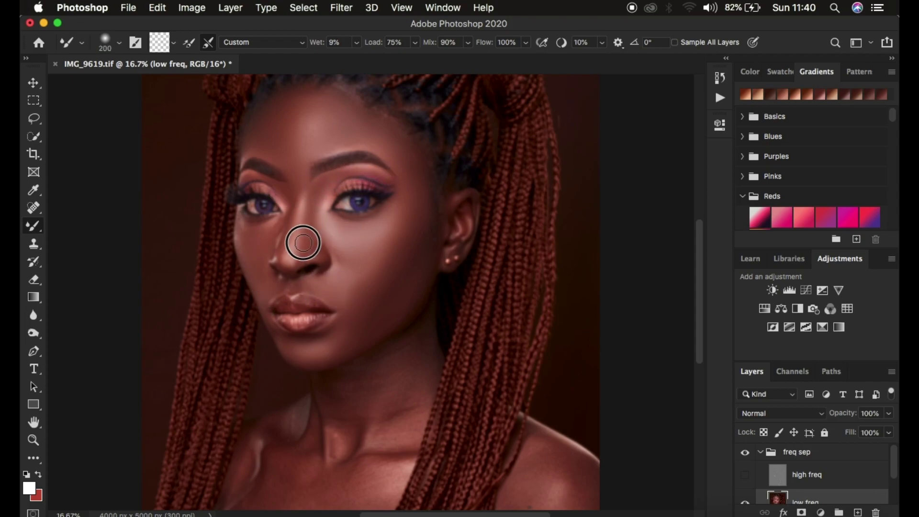
key(bracketright)
key(bracketright)
key(bracketright)
key(bracketright)
key(bracketright)
key(bracketleft)
key(bracketleft)
key(bracketleft)
Step: Show the high freq layer and hide the freq sep group to compare the face with the original
click(745, 474)
click(745, 452)
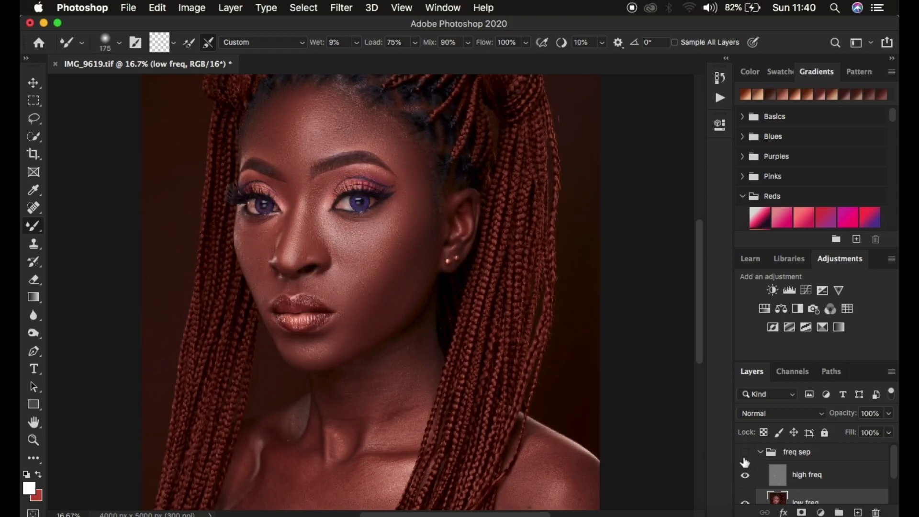
Step: With the freq sep group shown and high freq hidden, blend the bare shoulder using a 500 px Mixer Brush
scroll(509, 421, down, 3)
key(bracketright)
key(bracketright)
key(bracketright)
key(bracketright)
key(bracketright)
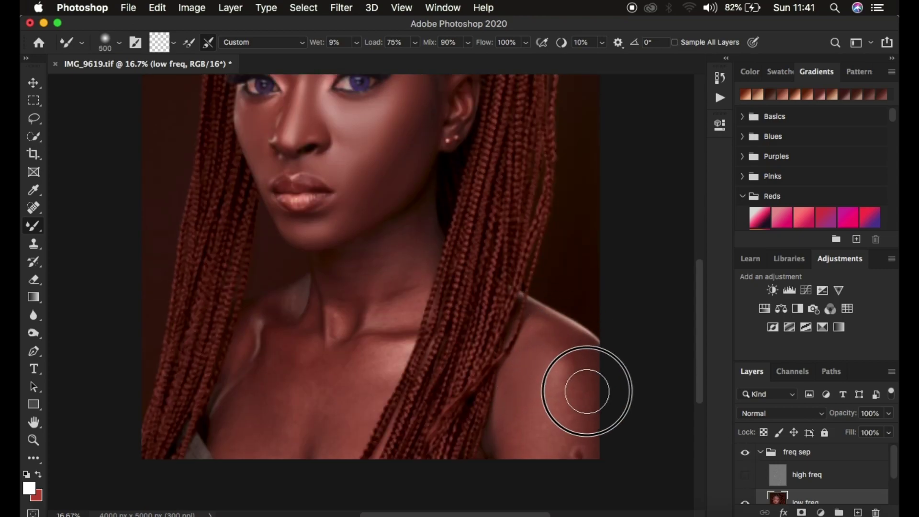
Step: Reduce the Mixer Brush to 250 px and blend the skin tones on the upper chest
key(bracketleft)
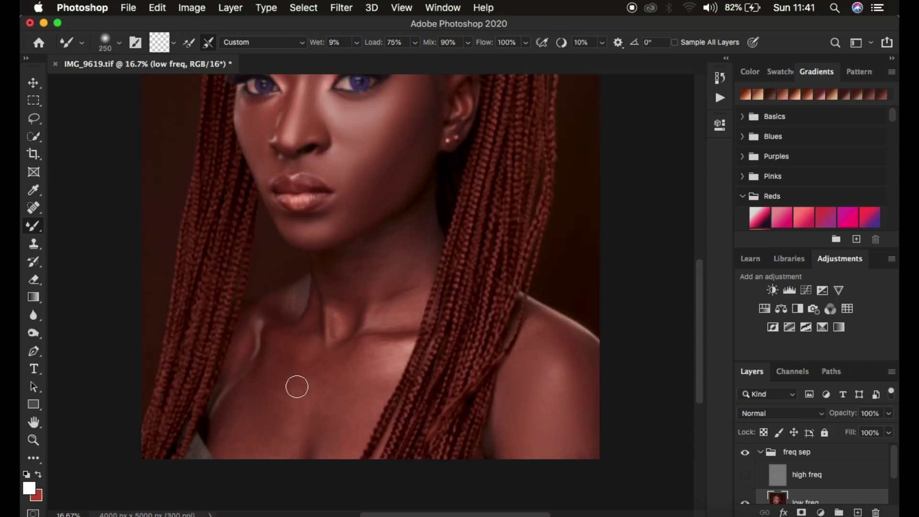
key(bracketleft)
key(bracketleft)
key(bracketleft)
key(bracketleft)
key(bracketleft)
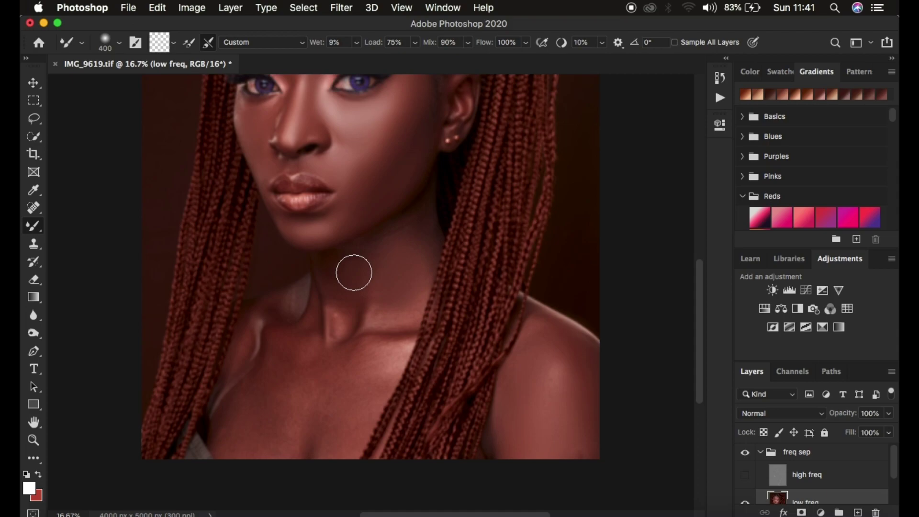
Step: Smooth the neck and the middle and lower chest on the low freq layer with the Mixer Brush at 300 to 400 px
key(bracketright)
key(bracketright)
key(bracketright)
key(bracketright)
key(bracketright)
key(bracketright)
key(bracketright)
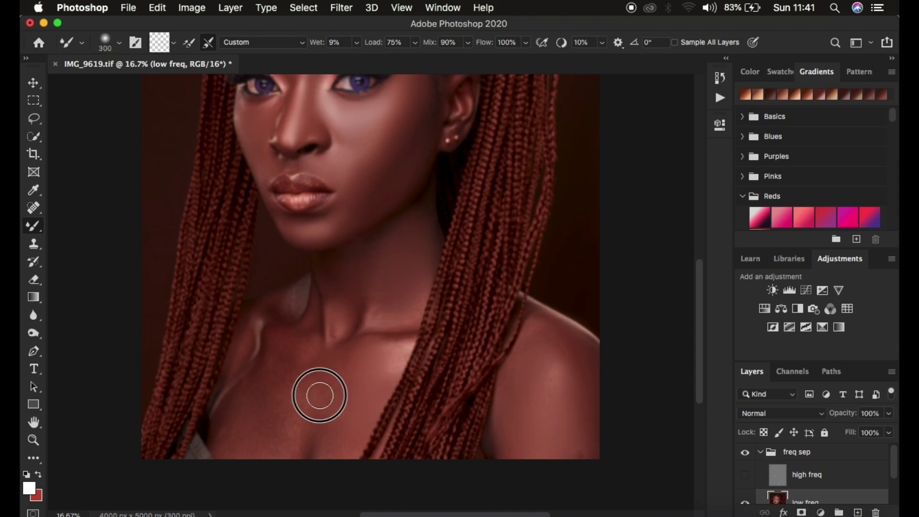
key(bracketleft)
key(bracketleft)
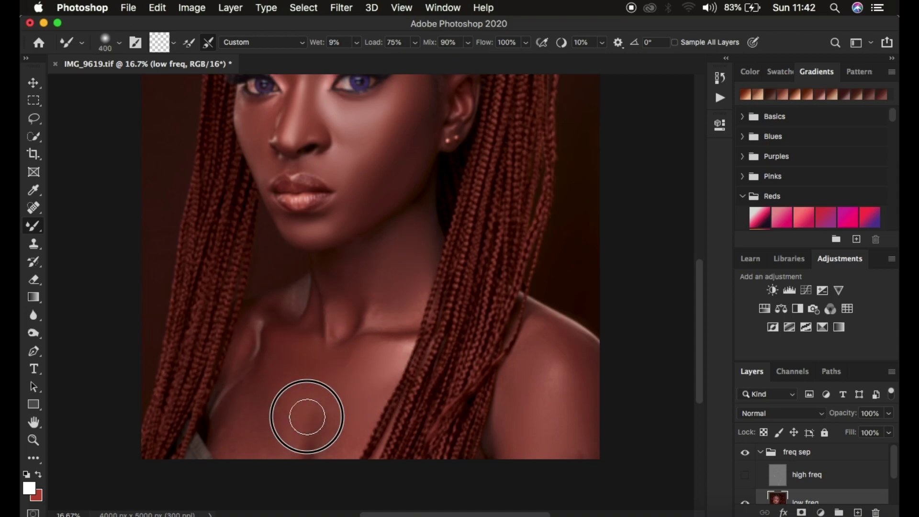
Step: Reduce the Mixer Brush to 175 px and blend the tones along the neck and at its base
key(bracketleft)
key(bracketleft)
key(bracketleft)
key(bracketleft)
drag(333, 320, 371, 268)
mouse_move(313, 309)
mouse_down()
mouse_move(333, 299)
mouse_move(290, 339)
mouse_move(348, 356)
mouse_up()
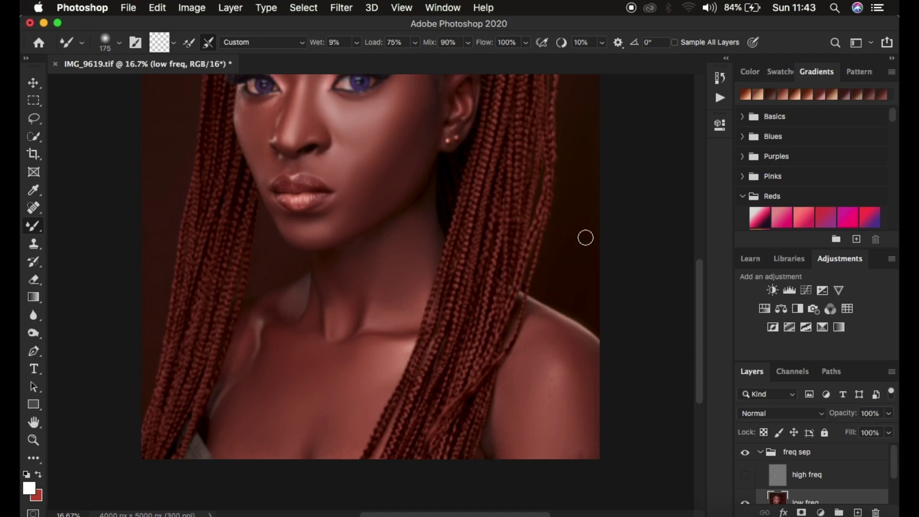
Step: Blend the outer edge of the bare shoulder on the low freq layer and show the high freq layer again
mouse_move(594, 425)
mouse_down()
mouse_move(582, 433)
mouse_move(586, 463)
mouse_up()
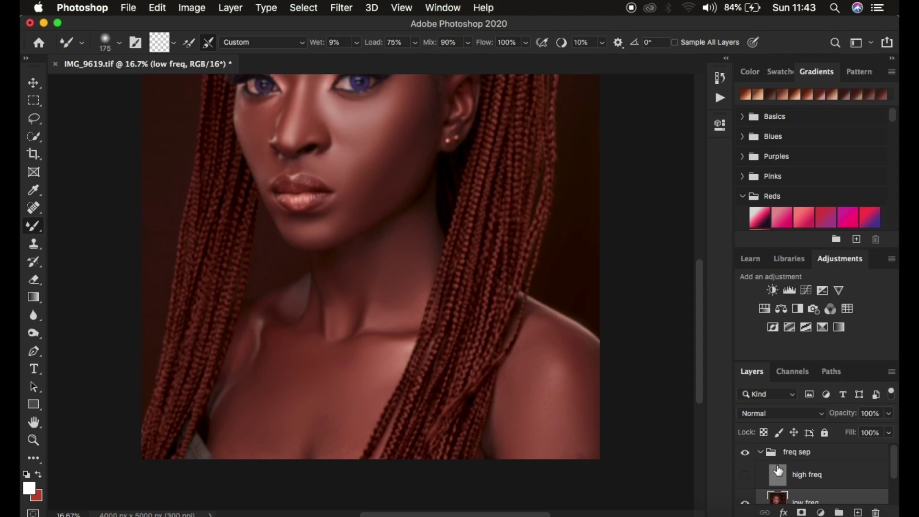
click(745, 484)
scroll(511, 309, up, 5)
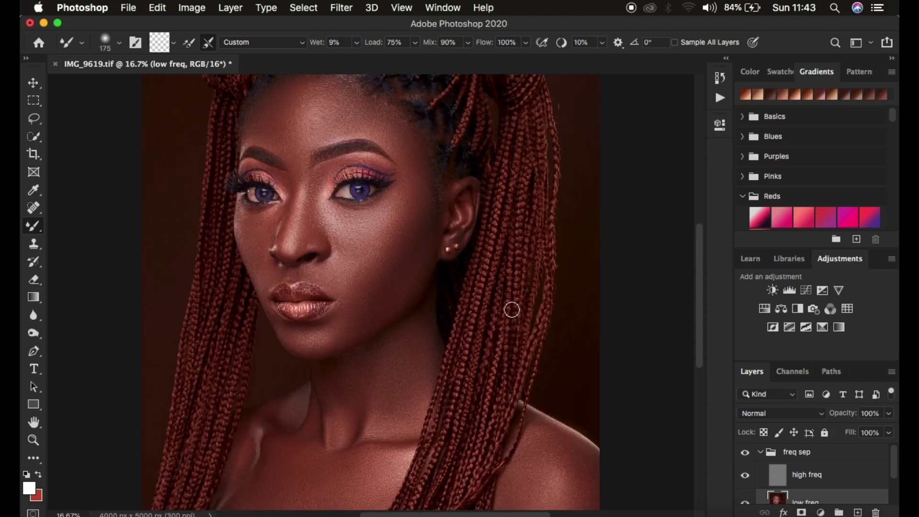
Step: Compare the whole portrait before and after by toggling the visibility of the freq sep group
key(super+minus)
key(super+minus)
key(super+plus)
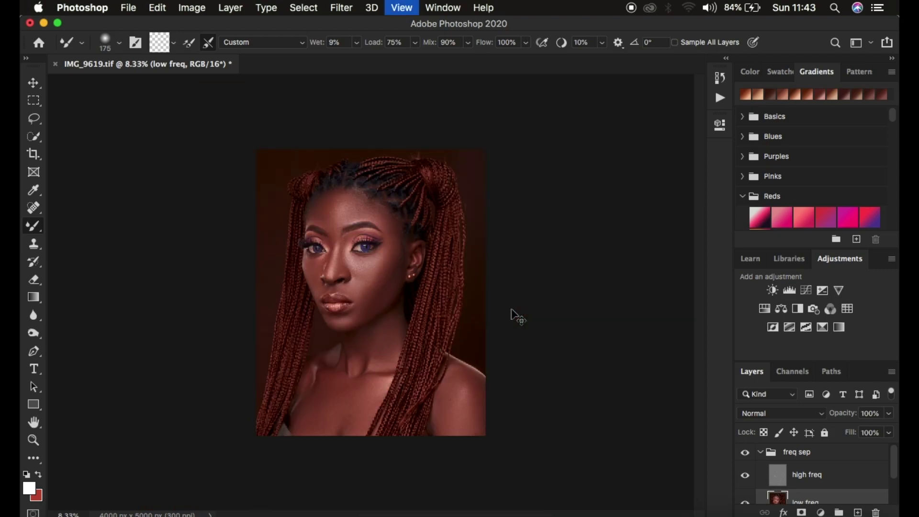
click(746, 454)
click(746, 455)
click(746, 455)
click(746, 454)
click(746, 455)
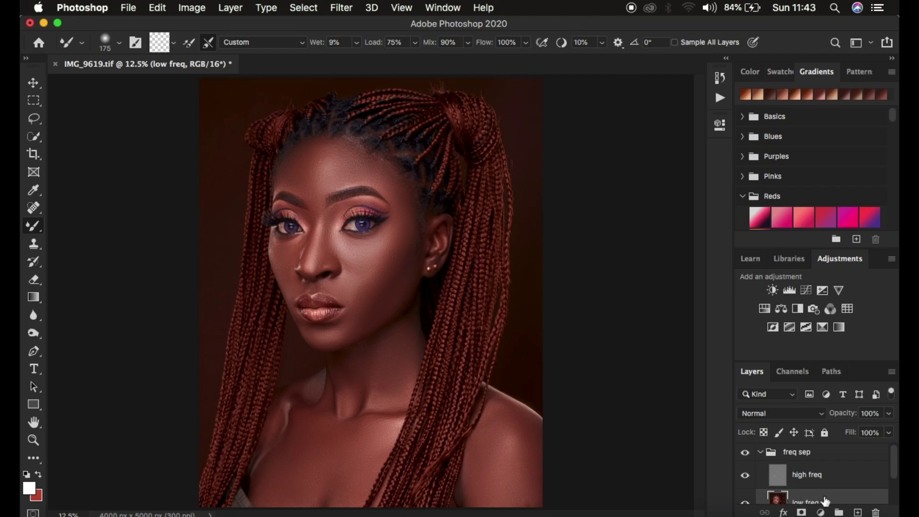
Step: Lasso the forehead above the eyebrows with a 22 px feather, apply a 21 px Gaussian Blur, and deselect
click(35, 121)
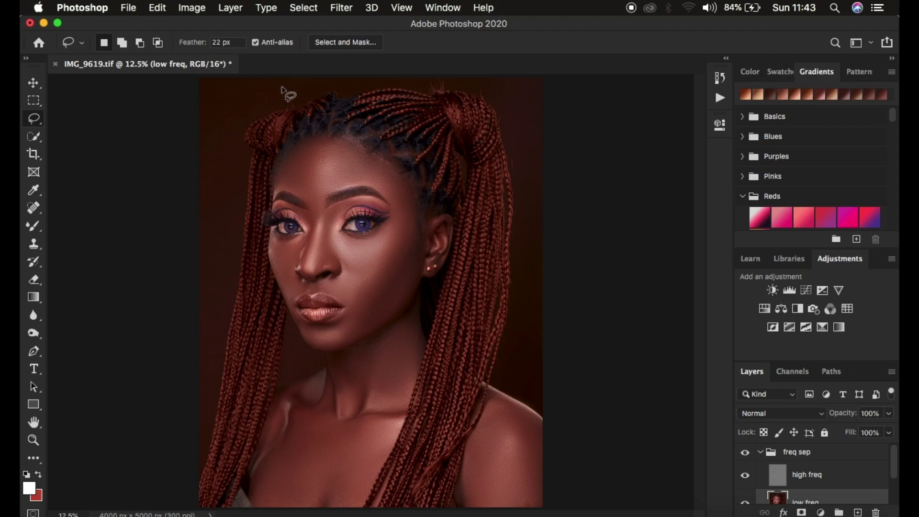
mouse_move(291, 153)
mouse_down()
mouse_move(305, 139)
mouse_move(367, 149)
mouse_move(406, 181)
mouse_move(411, 204)
mouse_move(403, 214)
mouse_move(366, 185)
mouse_move(322, 194)
mouse_up()
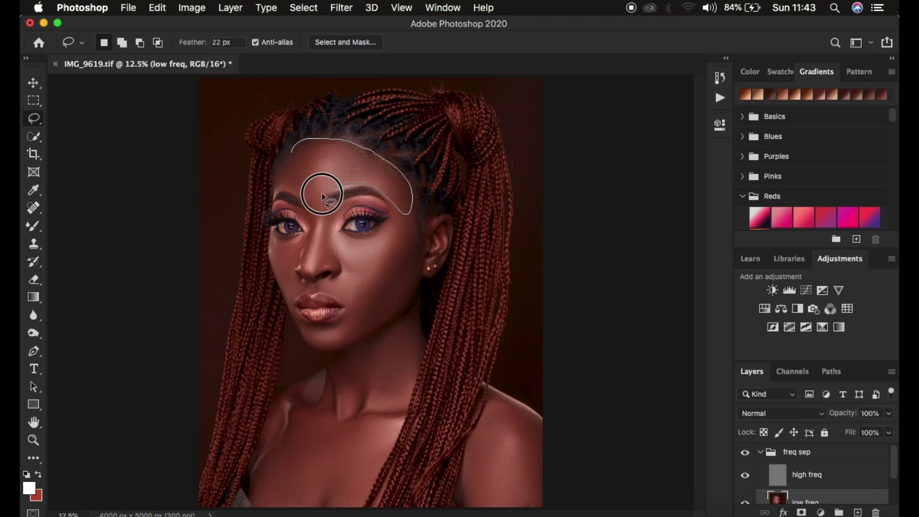
drag(280, 171, 292, 140)
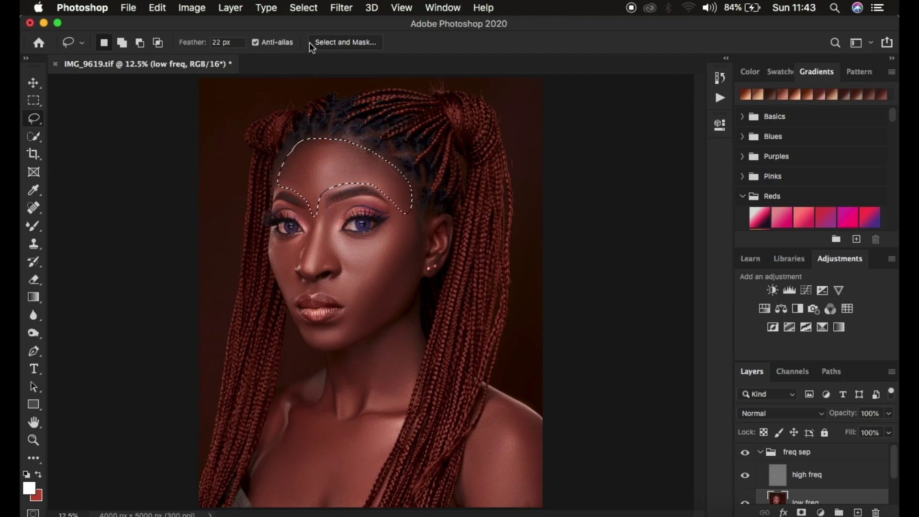
click(341, 8)
mouse_move(383, 172)
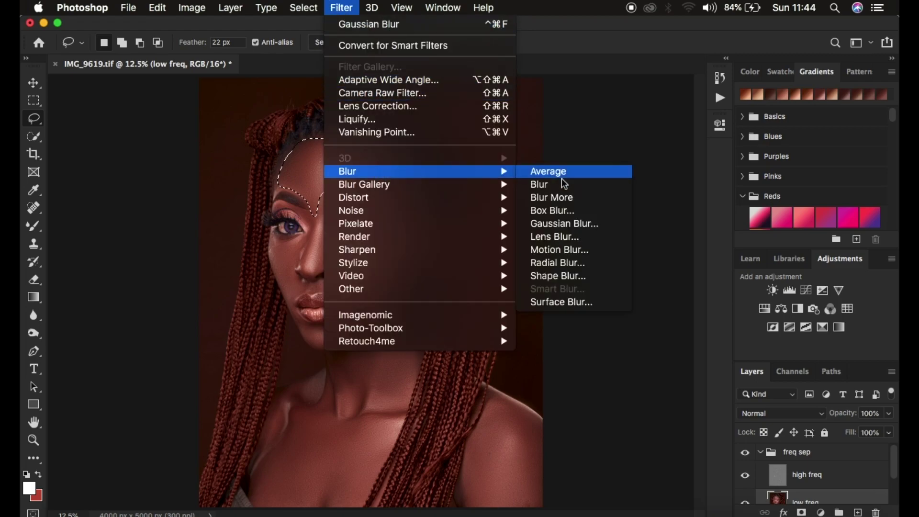
click(584, 225)
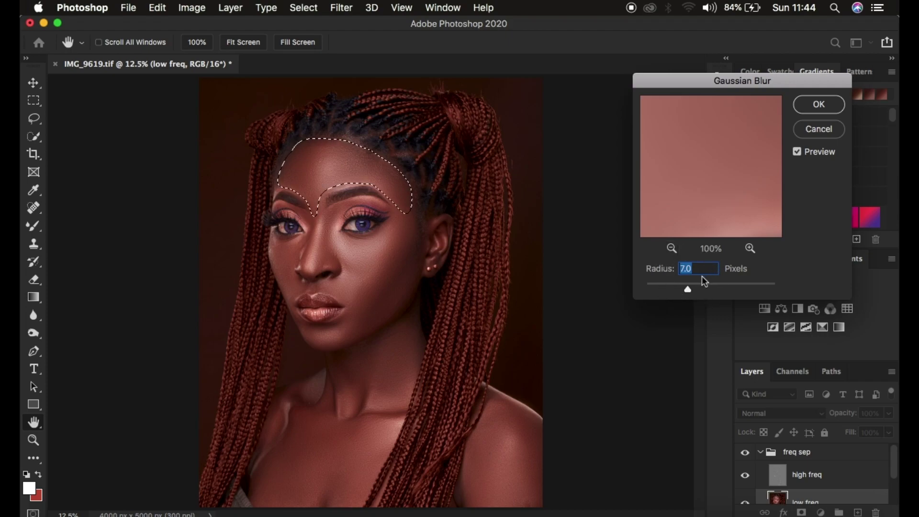
text(21)
click(812, 106)
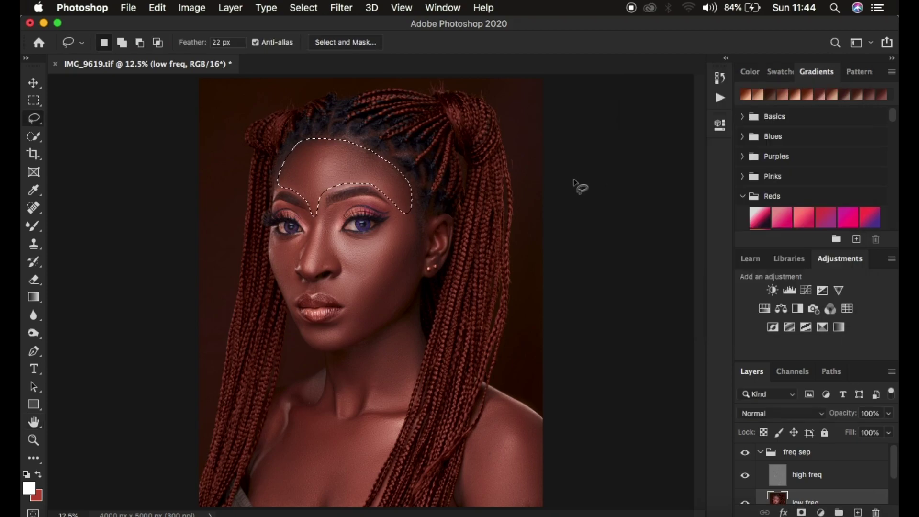
key(super+d)
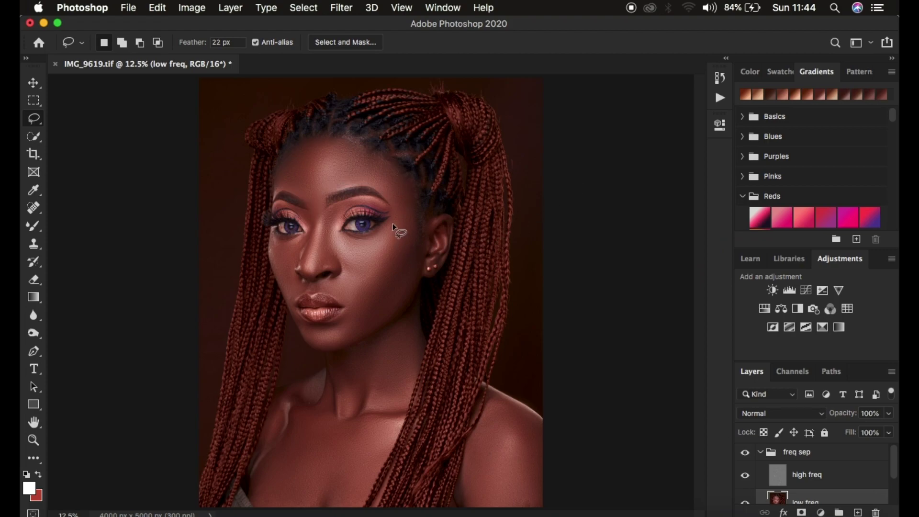
Step: Lasso and reapply the Gaussian Blur to a strip from the temple down the ear-side cheek and another along the jawline
mouse_move(366, 272)
mouse_down()
mouse_move(367, 297)
mouse_move(414, 228)
mouse_move(404, 197)
mouse_move(409, 235)
mouse_up()
right_click(406, 231)
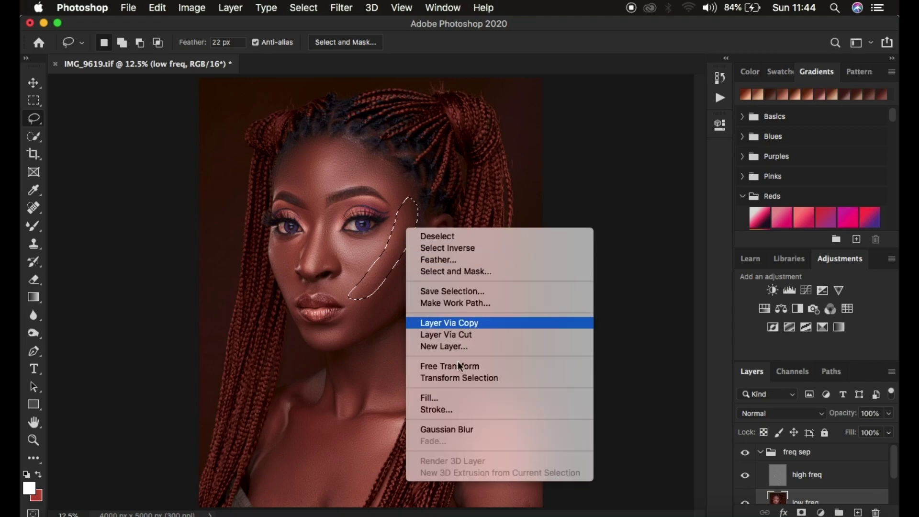
click(480, 427)
key(super+d)
mouse_move(401, 255)
mouse_down()
mouse_move(328, 338)
mouse_move(386, 313)
mouse_move(416, 254)
mouse_up()
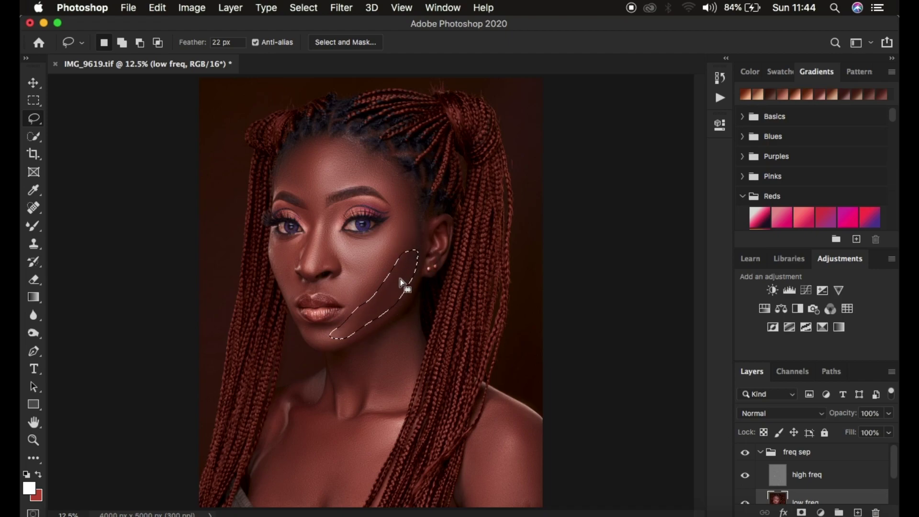
right_click(400, 259)
click(467, 461)
key(super+d)
Step: Lasso and reapply the Gaussian Blur to the area under the ear-side eye and to the far cheek beside the nose
mouse_move(330, 236)
mouse_down()
mouse_move(368, 263)
mouse_move(395, 240)
mouse_move(396, 226)
mouse_move(350, 242)
mouse_up()
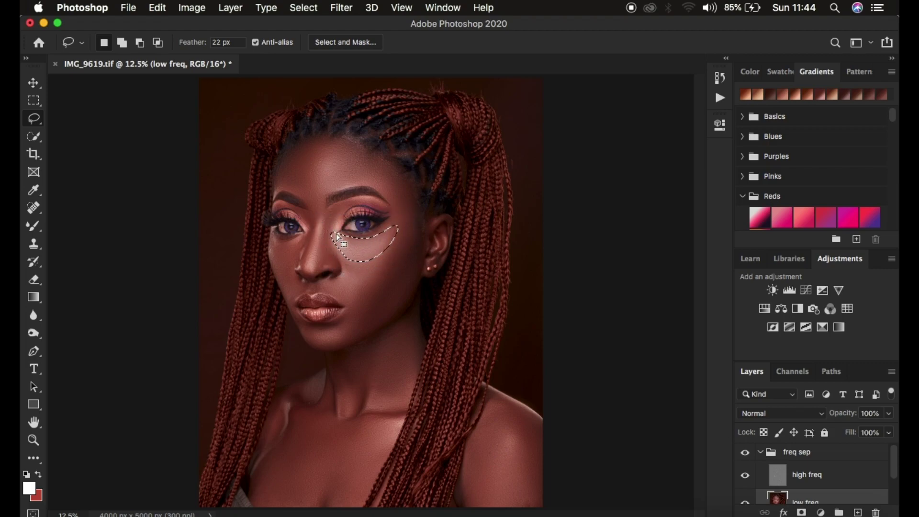
right_click(351, 243)
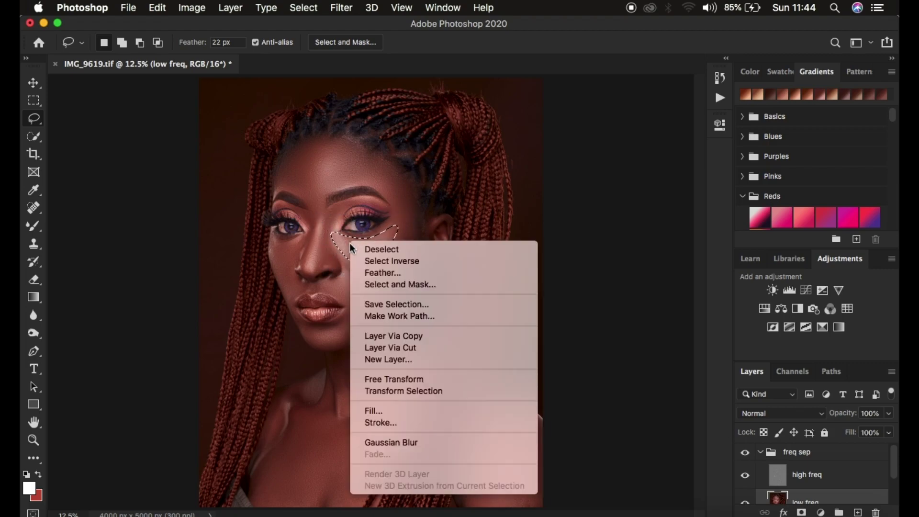
click(421, 440)
key(super+d)
mouse_move(271, 239)
mouse_down()
mouse_move(304, 239)
mouse_move(292, 269)
mouse_move(303, 288)
mouse_move(292, 295)
mouse_move(274, 253)
mouse_up()
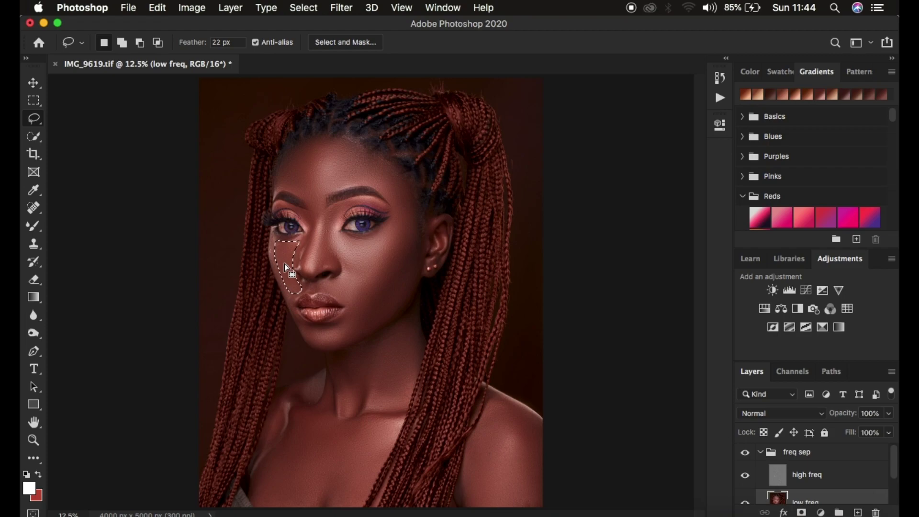
right_click(285, 260)
click(349, 460)
Step: Lasso and reapply the Gaussian Blur to the ear-side flank of the nose and to the strip along its bridge
mouse_move(322, 231)
mouse_down()
mouse_move(313, 267)
mouse_move(341, 258)
mouse_move(332, 214)
mouse_up()
right_click(331, 244)
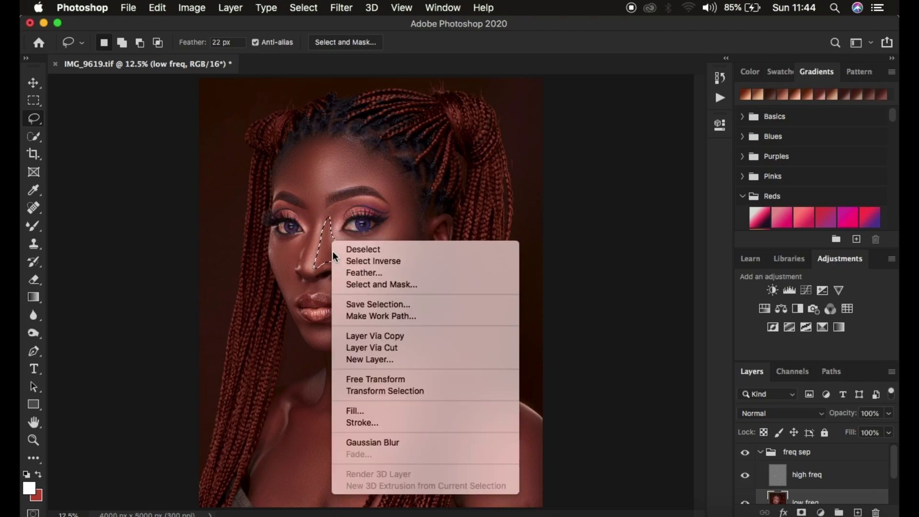
click(393, 443)
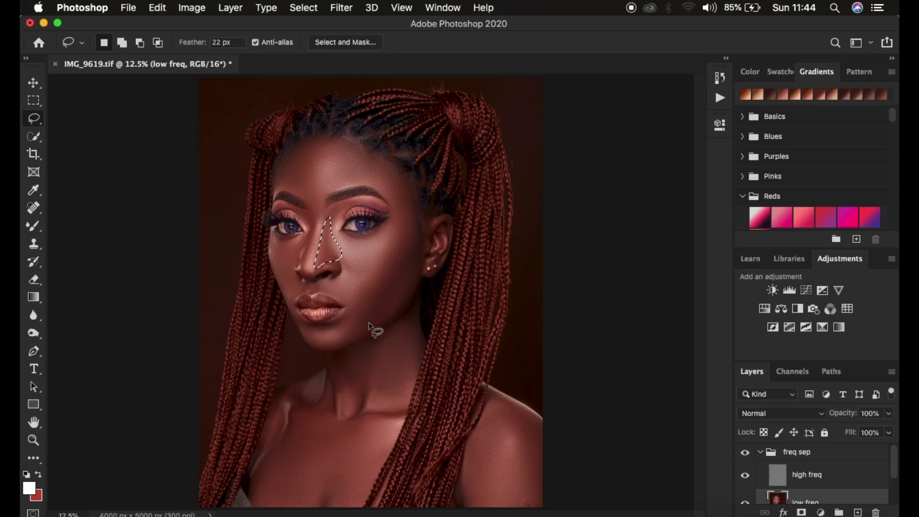
drag(314, 211, 324, 225)
mouse_move(312, 264)
mouse_down()
mouse_move(304, 253)
mouse_move(312, 223)
mouse_up()
right_click(315, 239)
click(378, 440)
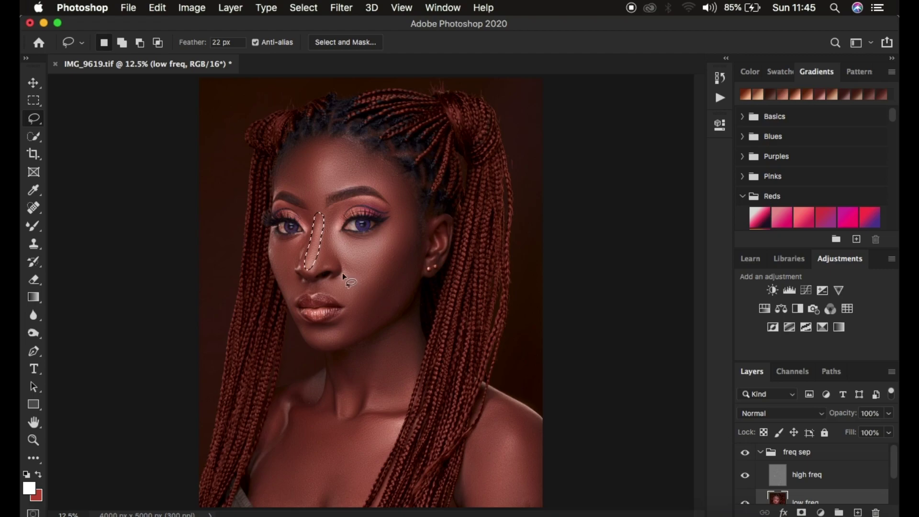
Step: Fade the Gaussian Blur on the nose bridge to 7% opacity in Normal mode and deselect
right_click(312, 249)
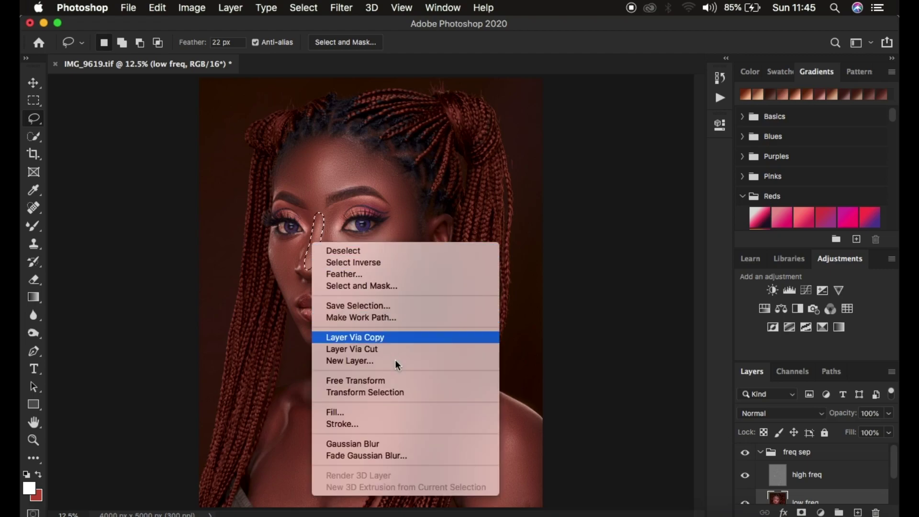
click(391, 454)
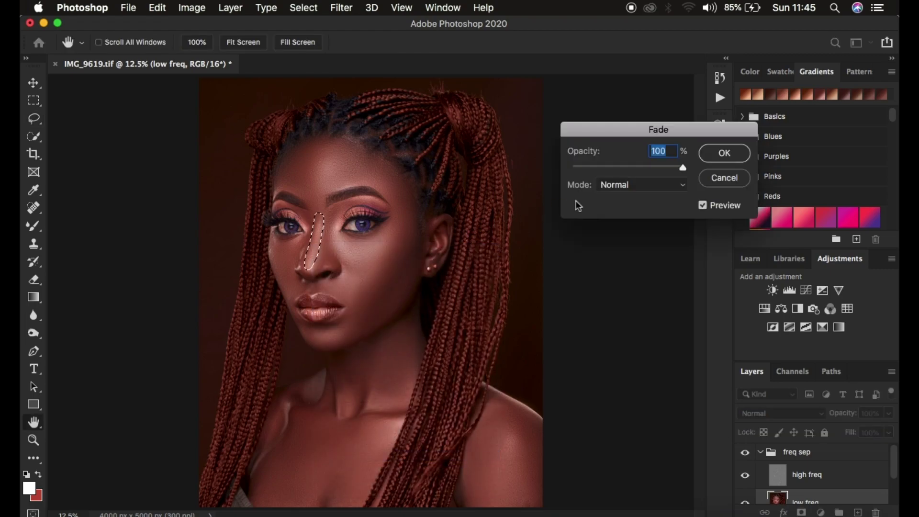
drag(607, 167, 580, 169)
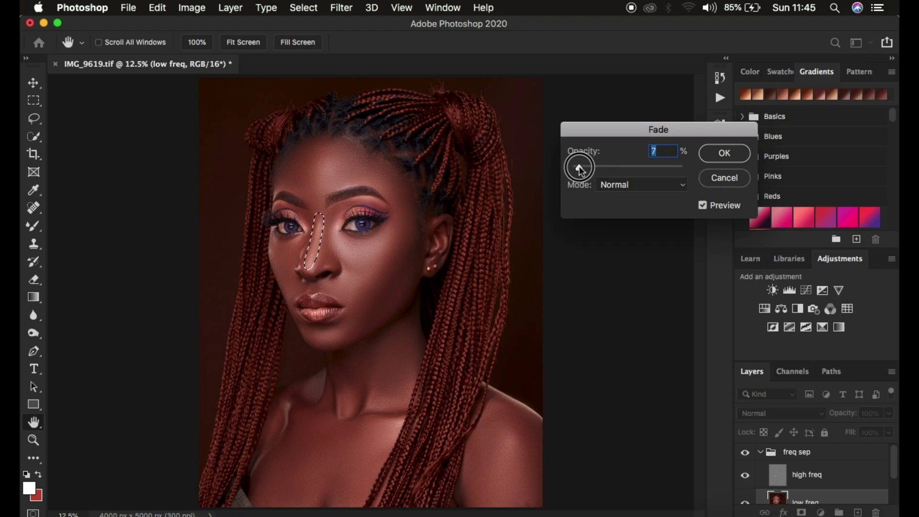
click(703, 158)
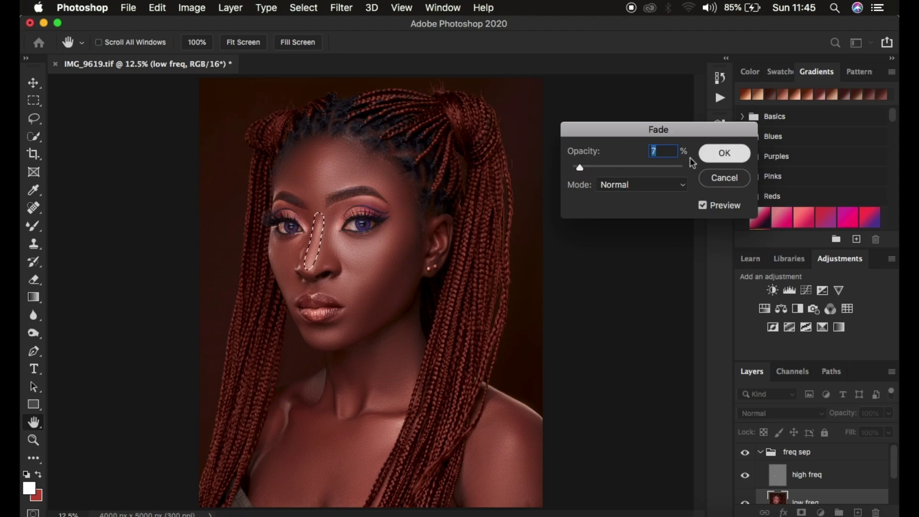
click(347, 264)
Step: Lasso the cheek area between the nostril and the corner of the mouth, reapply the Gaussian Blur, and deselect
key(super+minus)
key(super+equal)
key(super+equal)
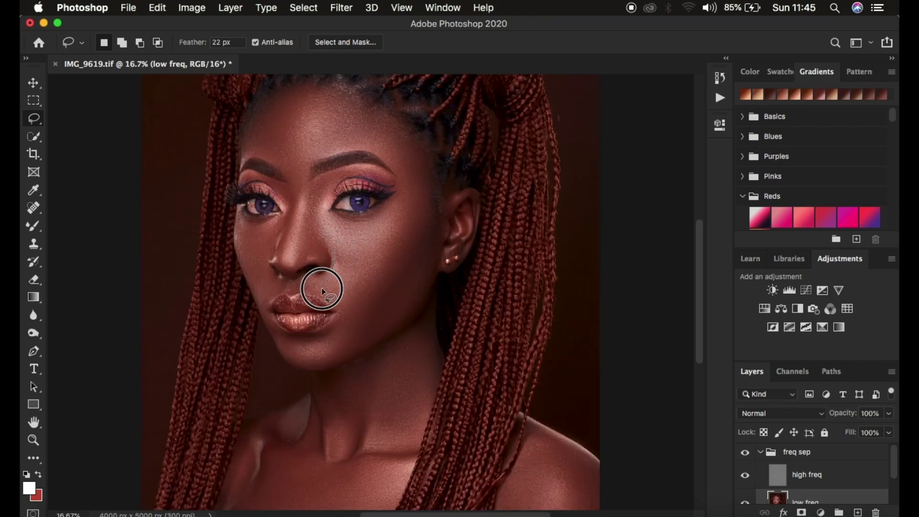
drag(358, 245, 323, 286)
right_click(350, 259)
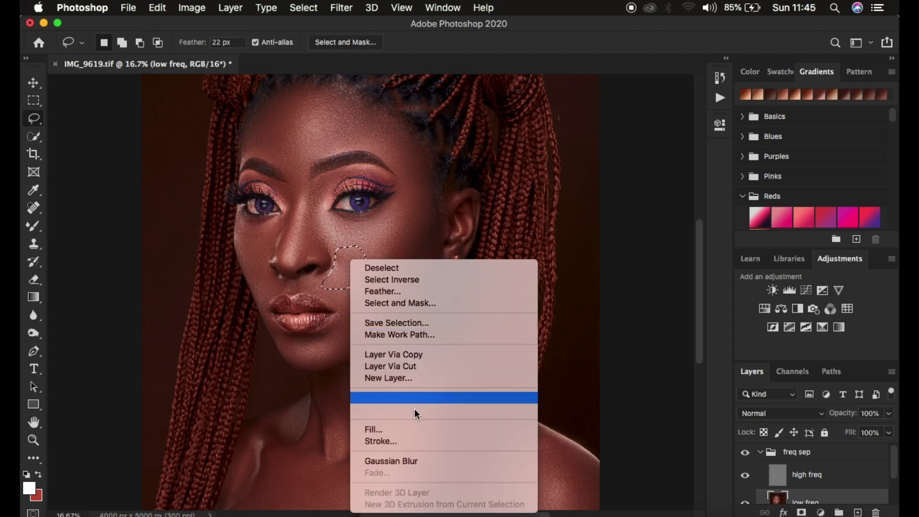
click(428, 462)
key(super+d)
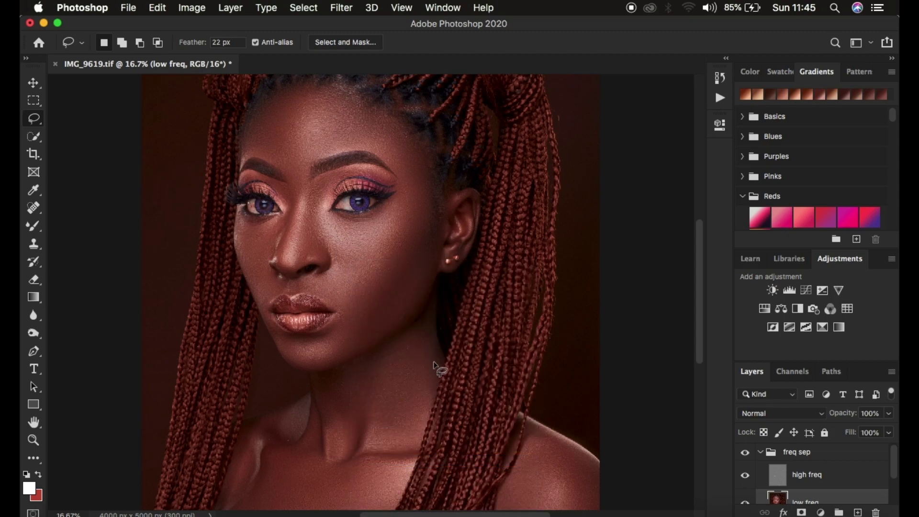
Step: Compare the skin before and after the blurs by toggling the freq sep group, in full view and closer on the face
key(super+minus)
key(super+minus)
key(super+equal)
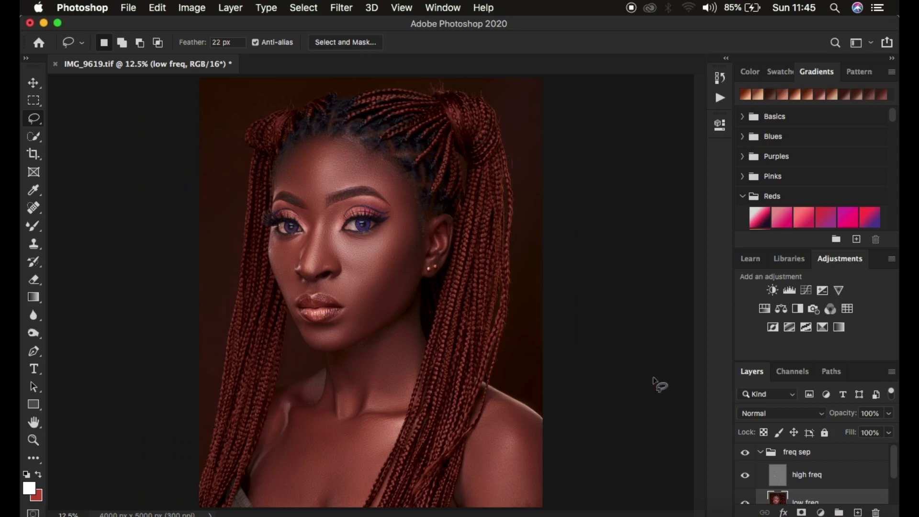
click(745, 452)
click(745, 452)
click(745, 452)
click(746, 452)
key(super+equal)
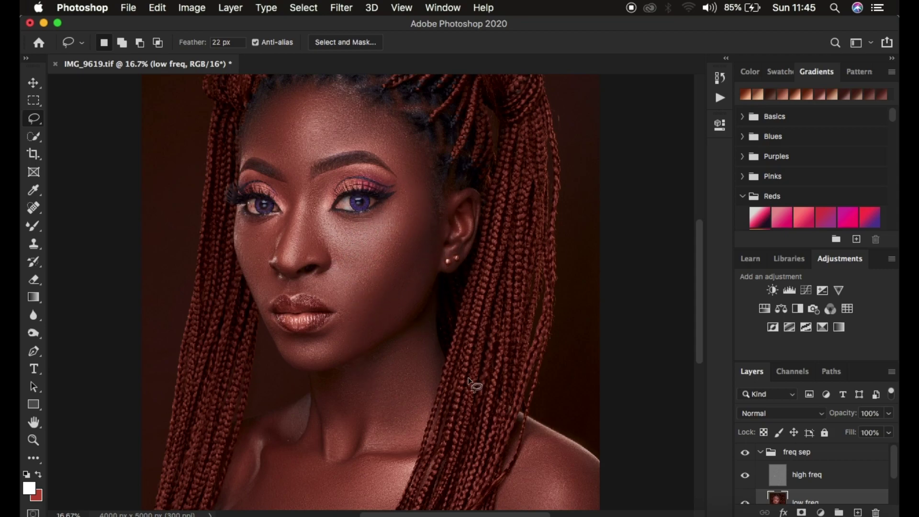
click(745, 454)
click(744, 459)
click(745, 458)
click(744, 459)
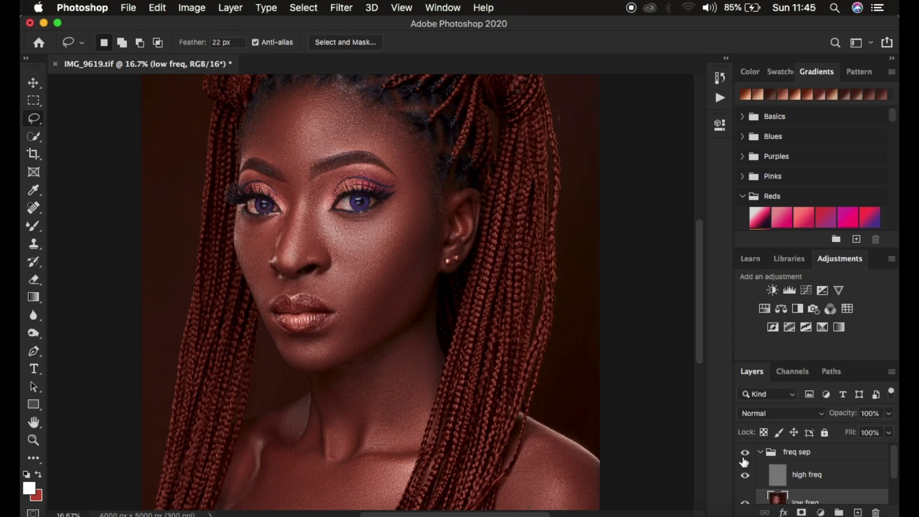